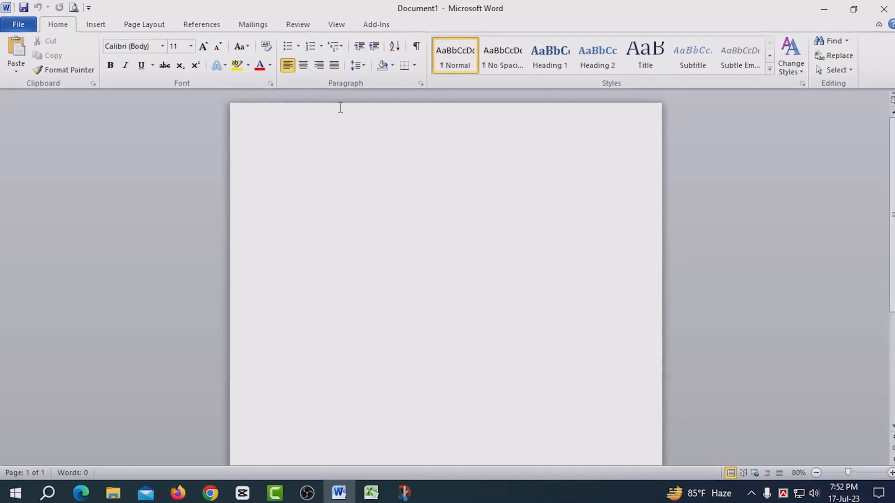
Insert an 8-column by 6-row table from the table grid and select the whole table
{"action": "left_click", "coordinate": [92, 26]}
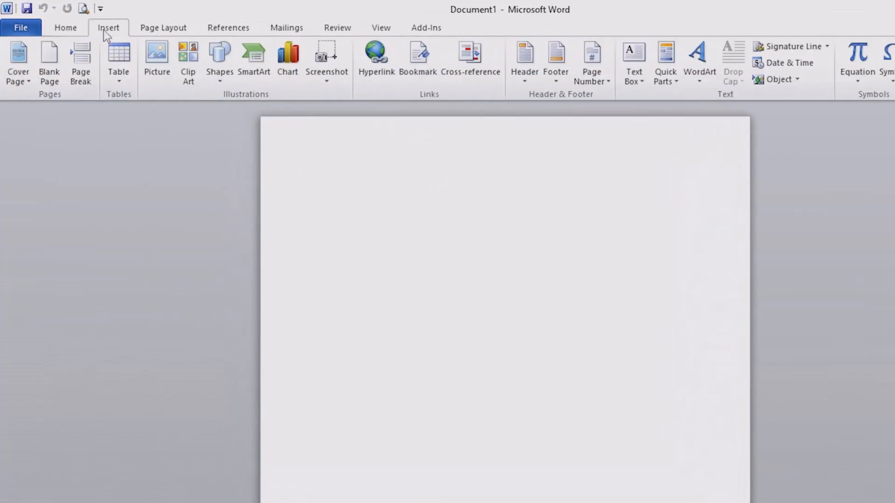
{"action": "left_click", "coordinate": [119, 82]}
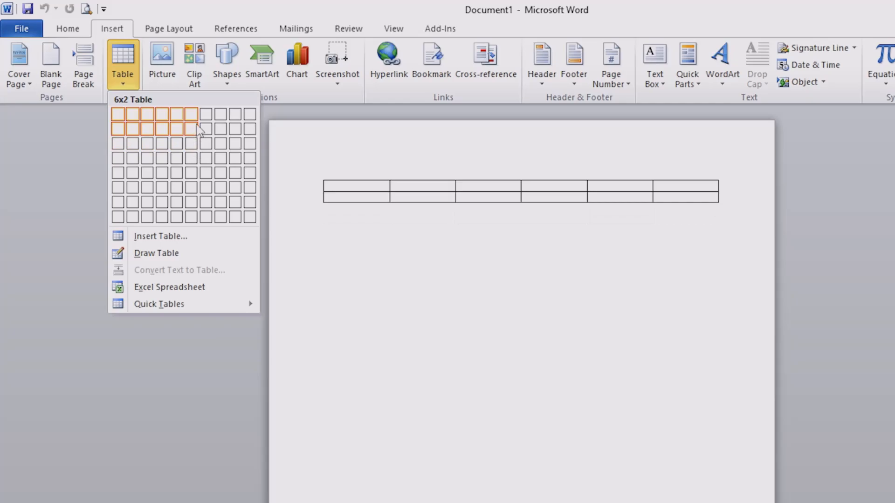
{"action": "left_click", "coordinate": [221, 188]}
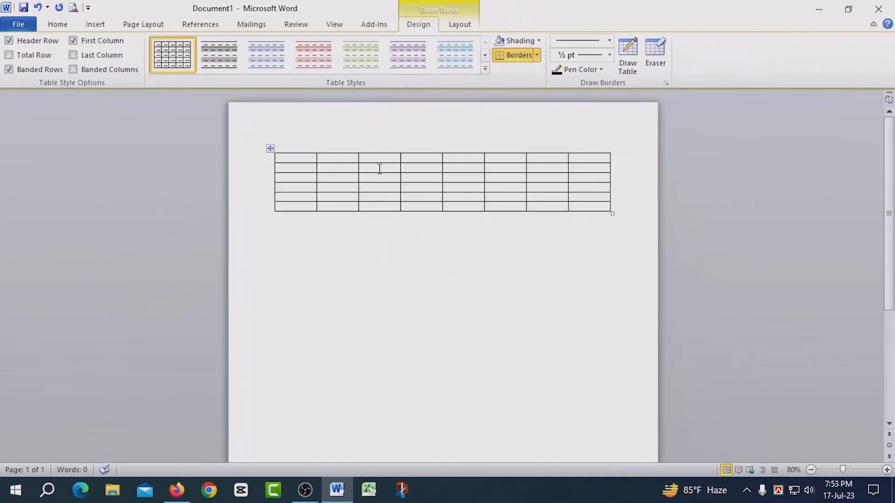
{"action": "left_click", "coordinate": [271, 148]}
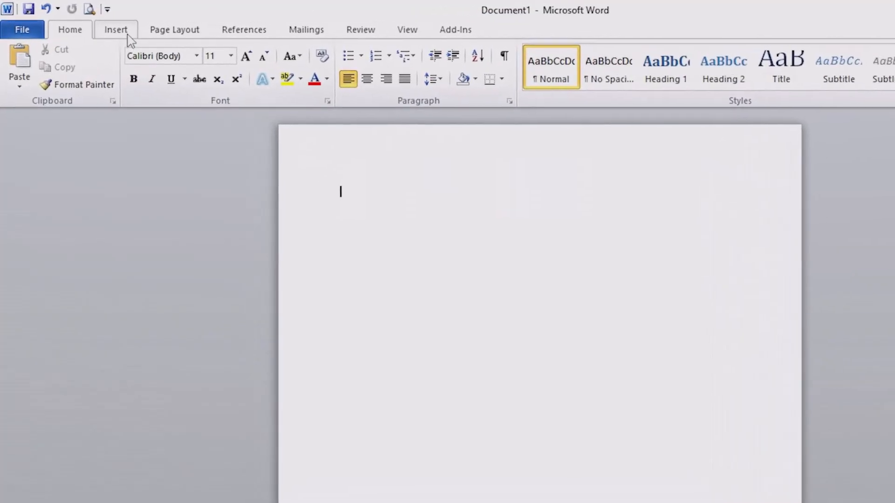
Insert a table with 6 columns and 4 rows using the Insert Table dialog
{"action": "left_click", "coordinate": [98, 24]}
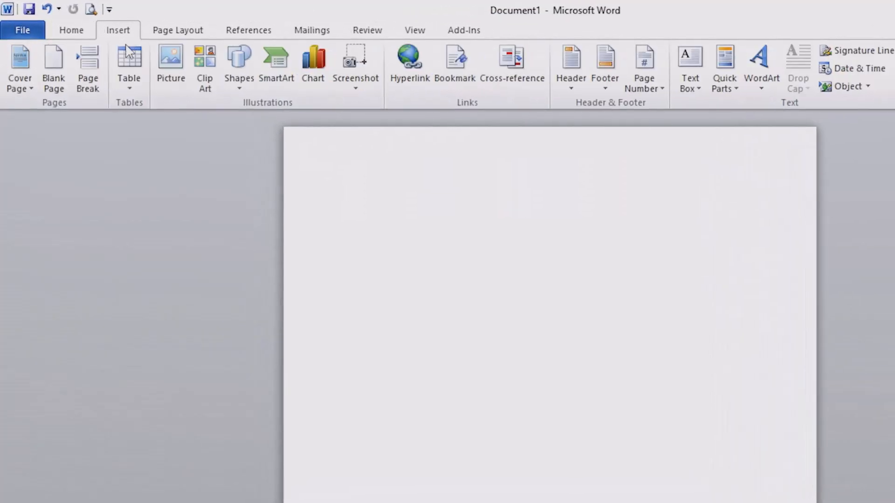
{"action": "left_click", "coordinate": [130, 91]}
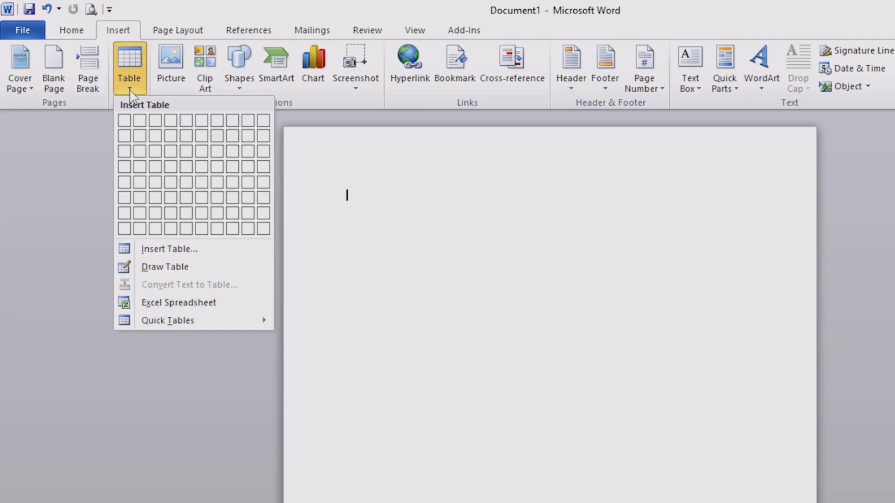
{"action": "left_click", "coordinate": [163, 250]}
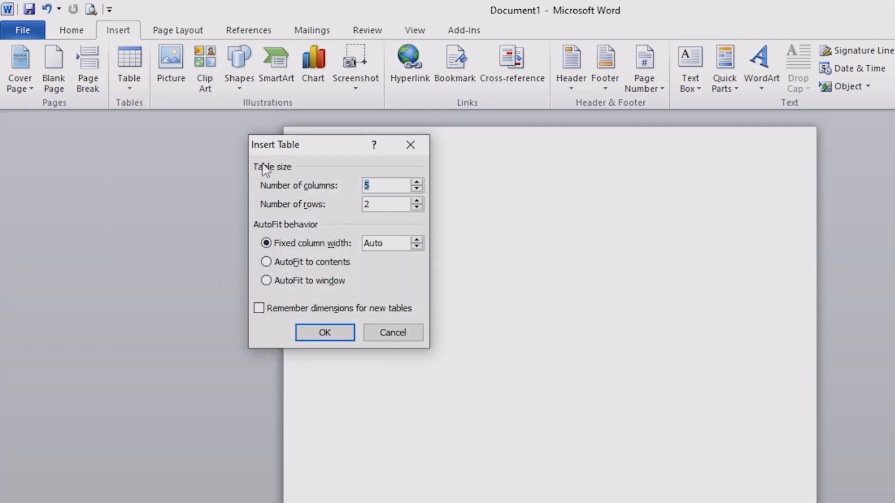
{"action": "left_click_drag", "start_coordinate": [306, 152], "coordinate": [304, 162]}
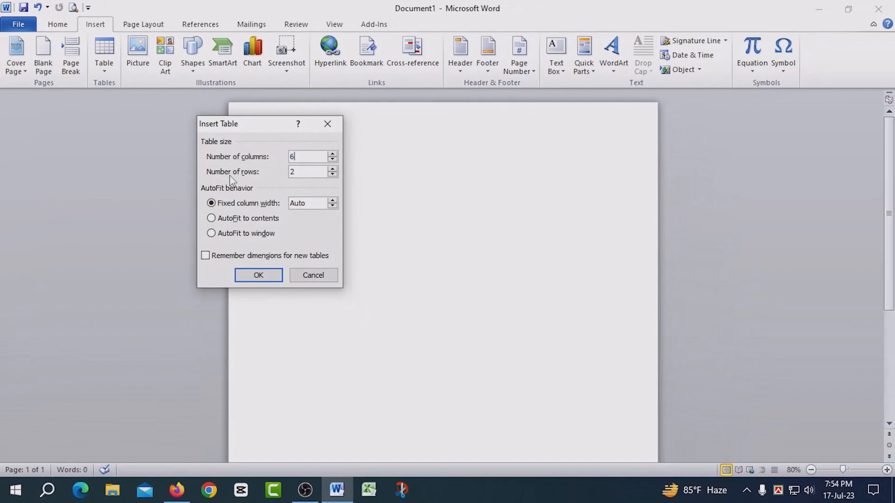
{"action": "key", "text": "Tab"}
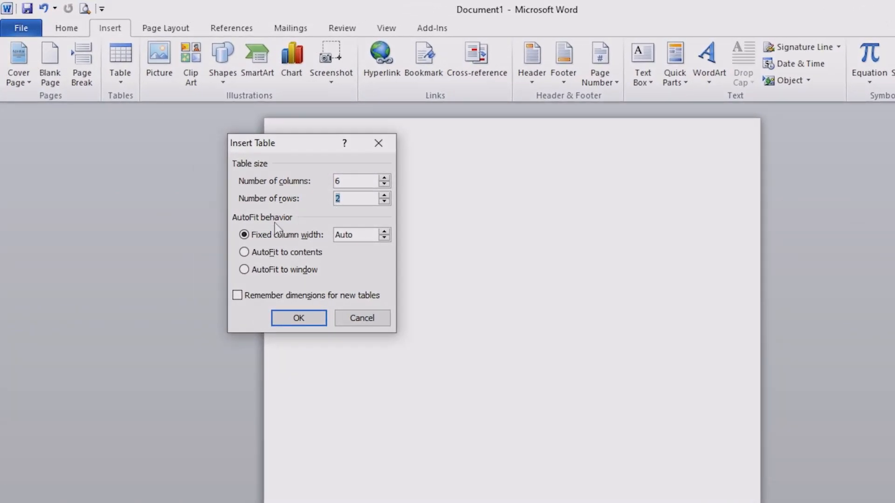
{"action": "type", "text": "4"}
{"action": "left_click", "coordinate": [303, 319]}
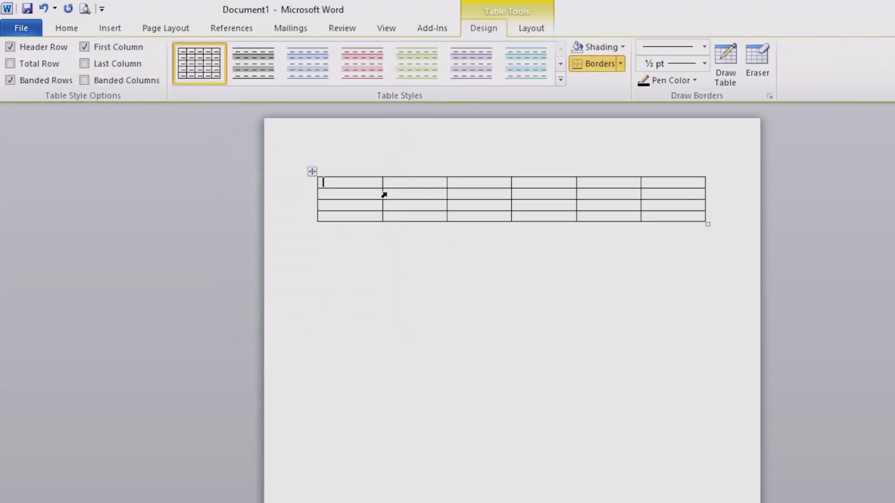
Select each column of the table one after another
{"action": "left_click", "coordinate": [358, 167]}
{"action": "left_click", "coordinate": [407, 167]}
{"action": "left_click", "coordinate": [485, 171]}
{"action": "left_click", "coordinate": [522, 170]}
{"action": "left_click", "coordinate": [619, 169]}
{"action": "left_click", "coordinate": [653, 169]}
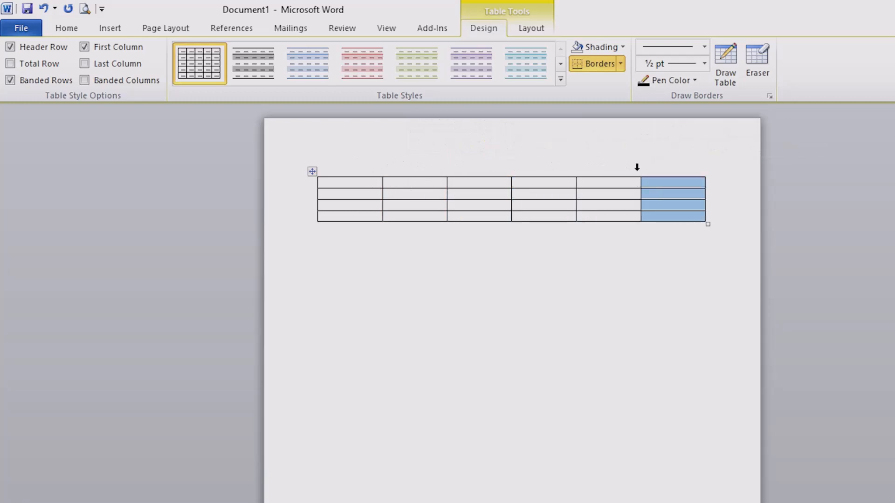
Select each row of the table one after another
{"action": "left_click", "coordinate": [308, 184]}
{"action": "left_click", "coordinate": [309, 194]}
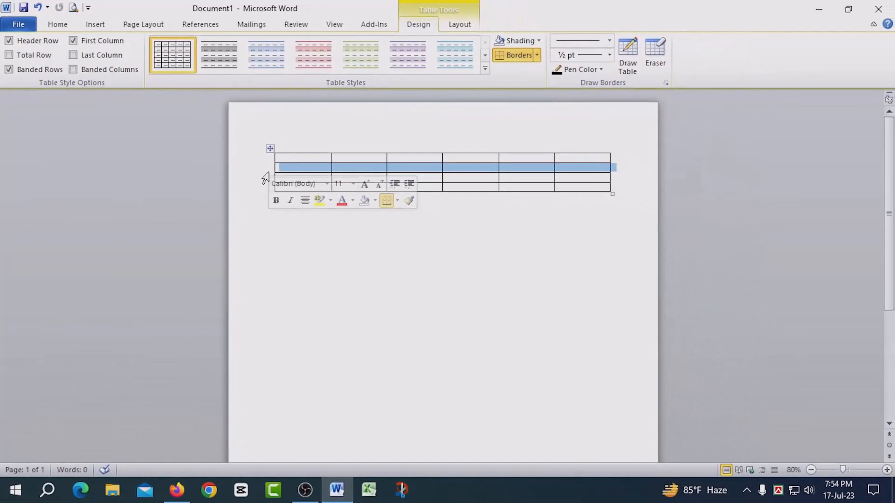
{"action": "left_click", "coordinate": [310, 205]}
{"action": "left_click", "coordinate": [266, 187]}
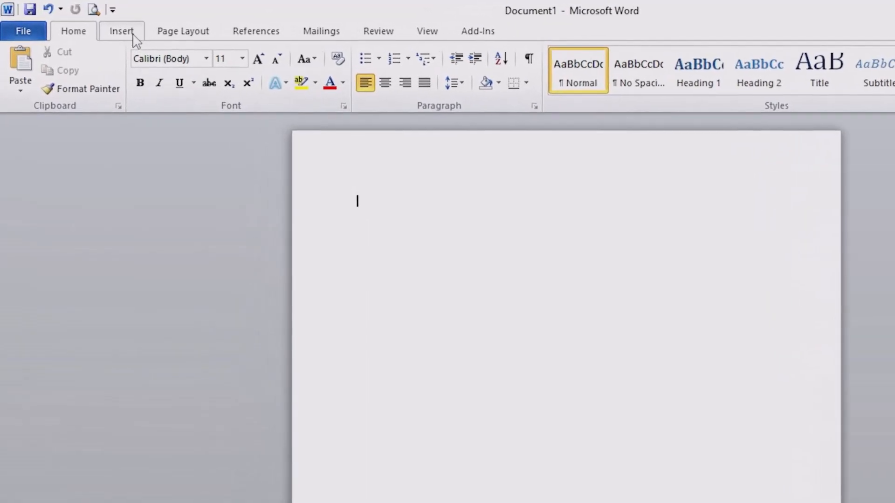
Use Draw Table to draw a rectangular table outline near the top of the page
{"action": "left_click", "coordinate": [104, 27]}
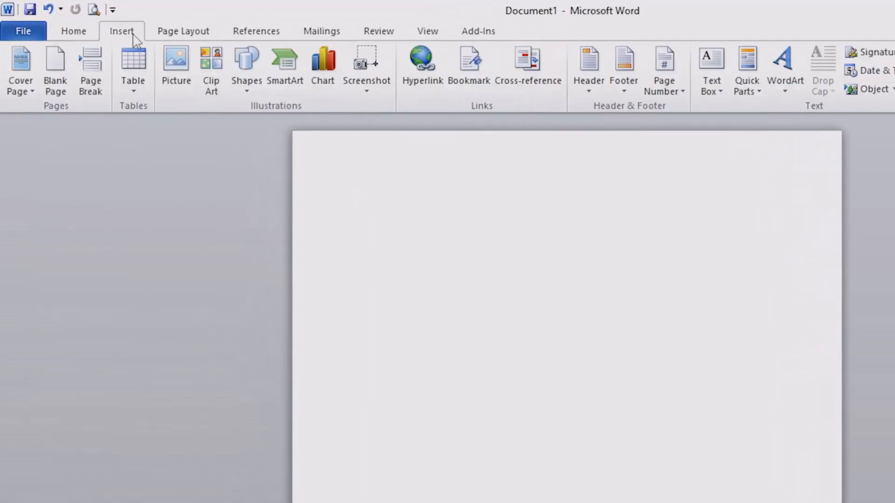
{"action": "left_click", "coordinate": [129, 93]}
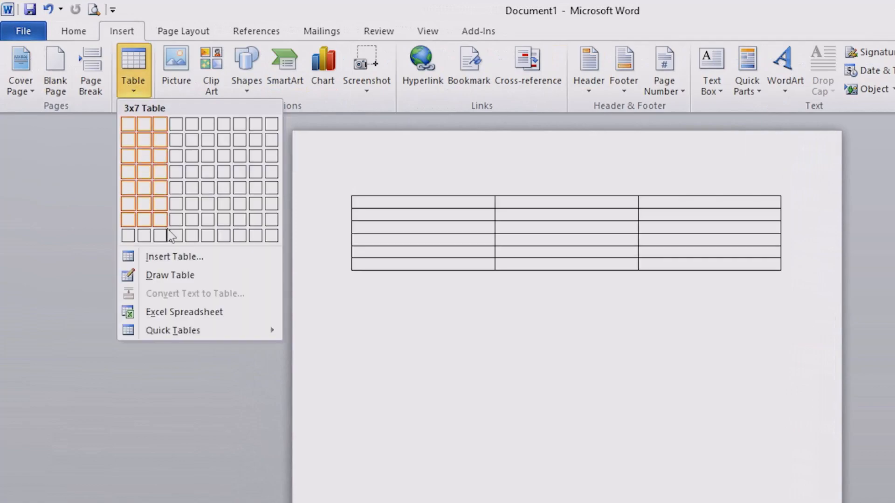
{"action": "left_click", "coordinate": [187, 278]}
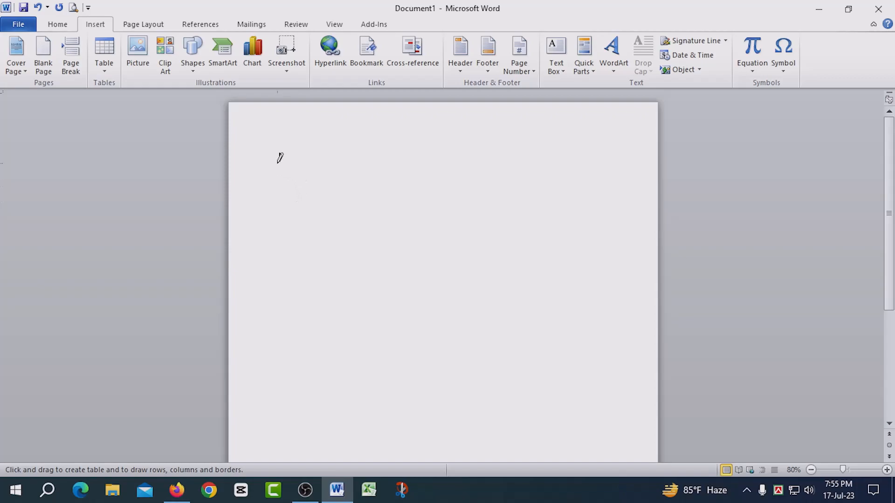
{"action": "mouse_move", "coordinate": [281, 155]}
{"action": "left_mouse_down"}
{"action": "mouse_move", "coordinate": [293, 198]}
{"action": "mouse_move", "coordinate": [340, 242]}
{"action": "mouse_move", "coordinate": [586, 302]}
{"action": "left_mouse_up"}
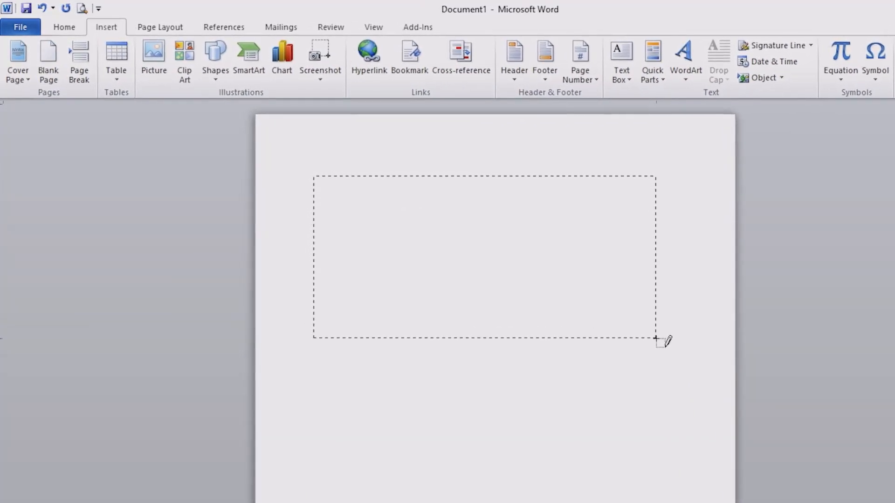
{"action": "left_click_drag", "start_coordinate": [655, 337], "coordinate": [657, 335]}
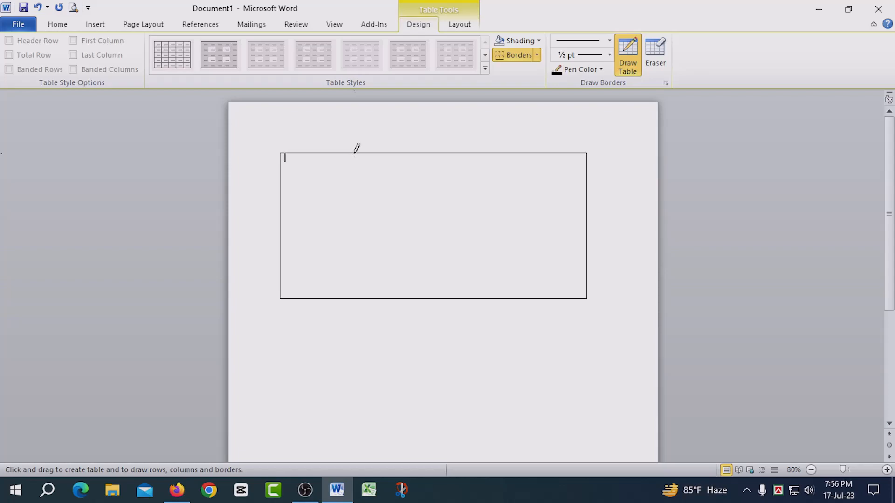
Draw three vertical column lines and one horizontal row line inside the drawn table
{"action": "left_click_drag", "start_coordinate": [356, 147], "coordinate": [351, 236]}
{"action": "left_click_drag", "start_coordinate": [431, 156], "coordinate": [431, 243]}
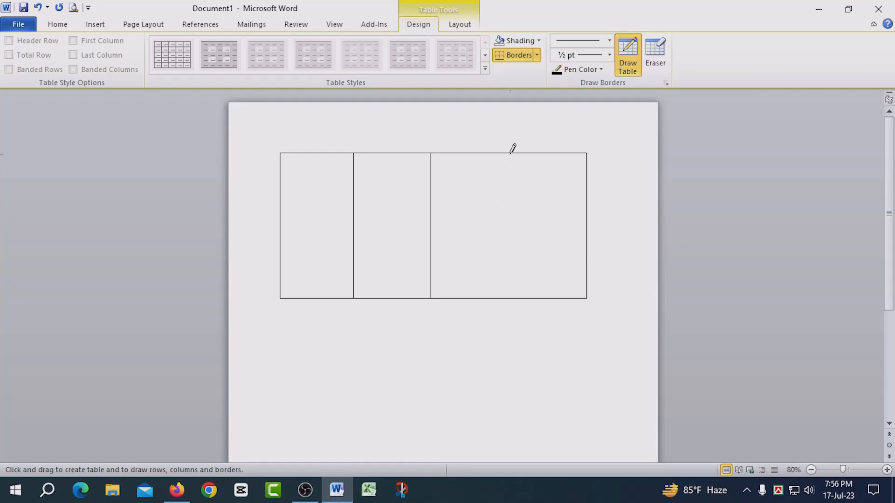
{"action": "left_click_drag", "start_coordinate": [542, 161], "coordinate": [545, 264]}
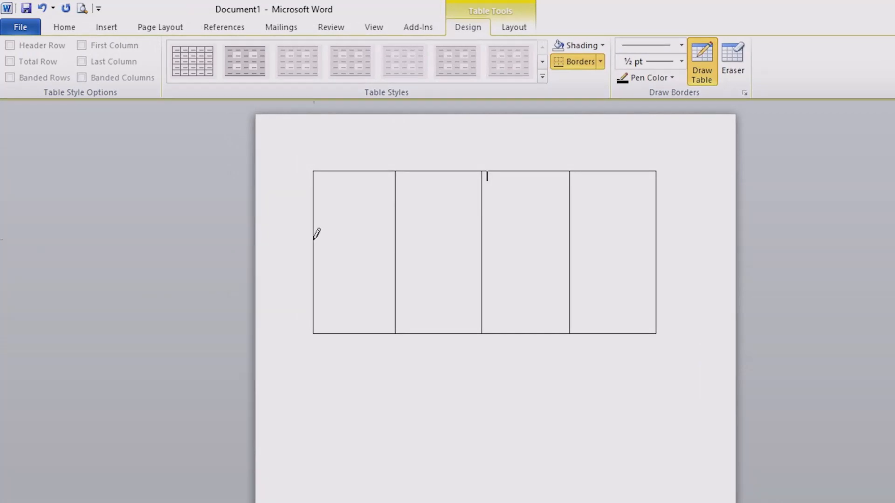
{"action": "left_click_drag", "start_coordinate": [316, 234], "coordinate": [588, 238]}
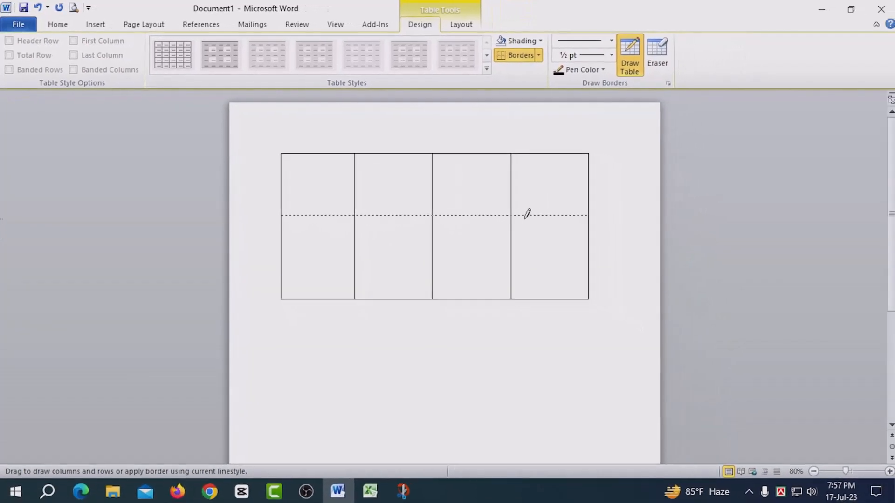
{"action": "left_click_drag", "start_coordinate": [527, 214], "coordinate": [527, 214]}
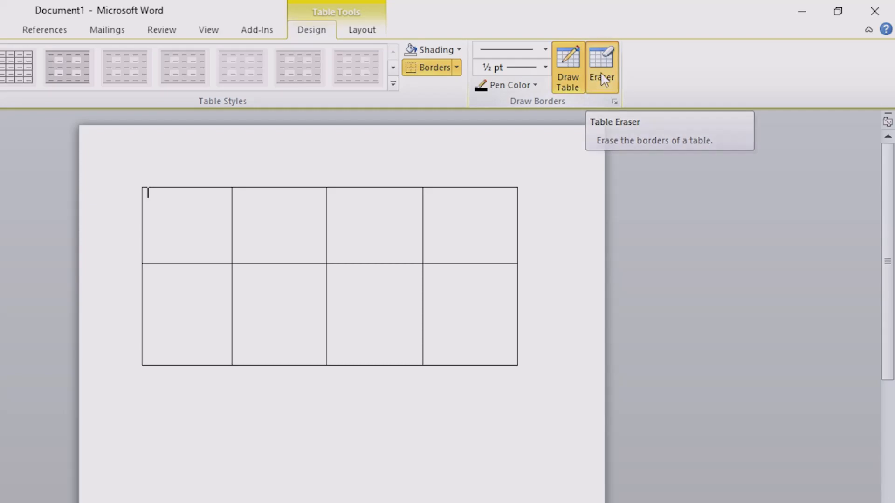
Erase all the inner column and row borders with the Eraser, leaving a single cell
{"action": "left_click", "coordinate": [603, 88]}
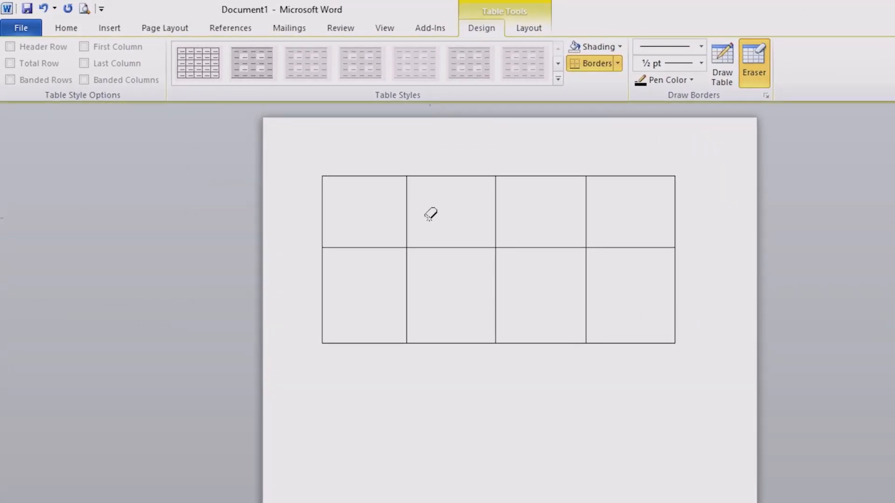
{"action": "left_click", "coordinate": [407, 208]}
{"action": "left_click", "coordinate": [497, 219]}
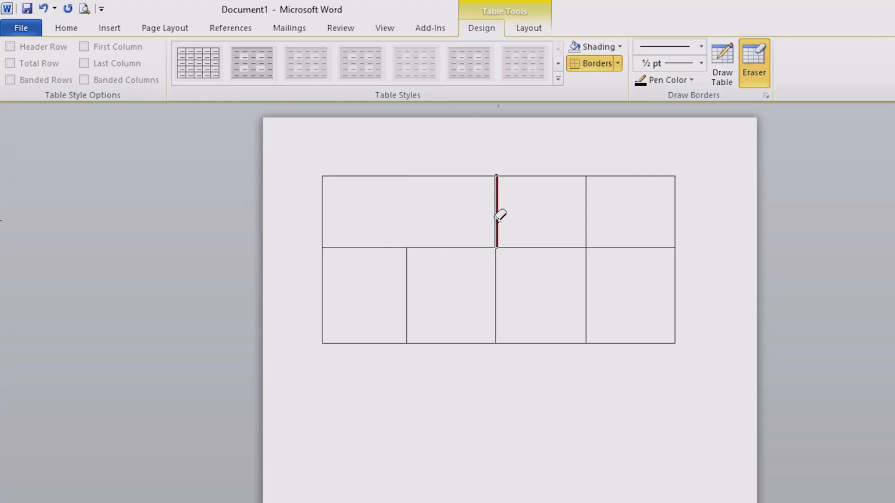
{"action": "left_click", "coordinate": [588, 201]}
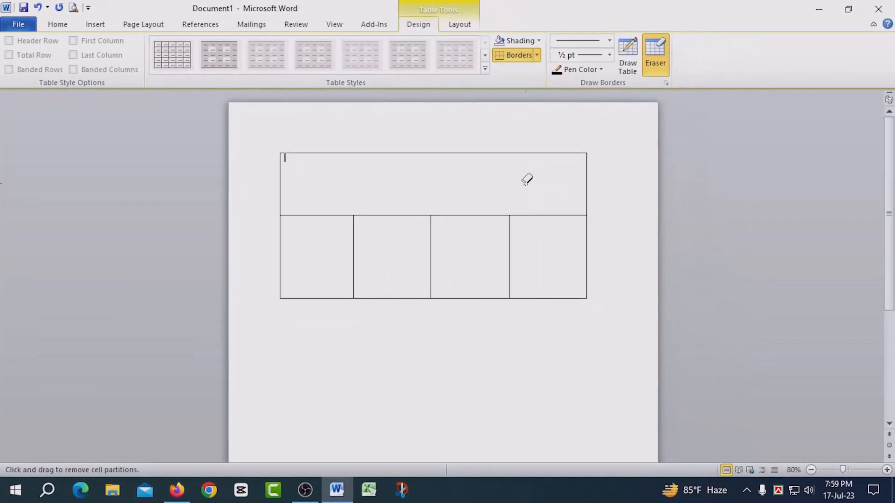
{"action": "left_click", "coordinate": [430, 227]}
{"action": "left_click", "coordinate": [353, 227]}
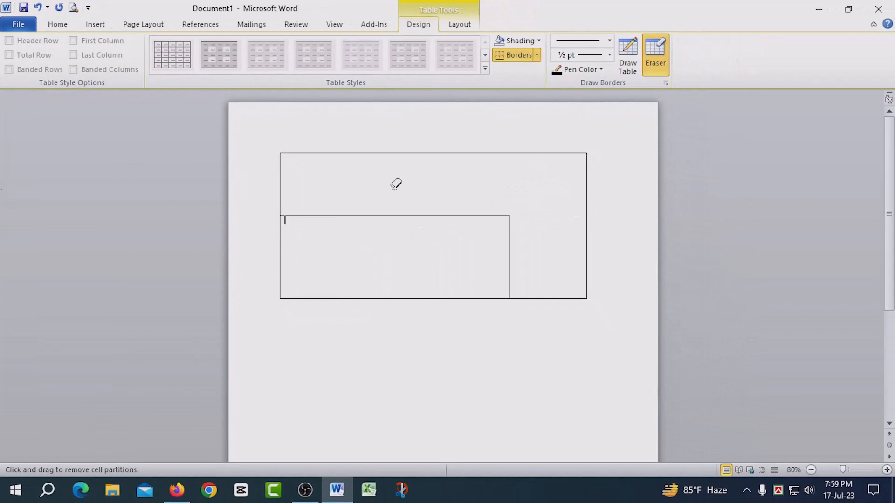
{"action": "left_click", "coordinate": [437, 213]}
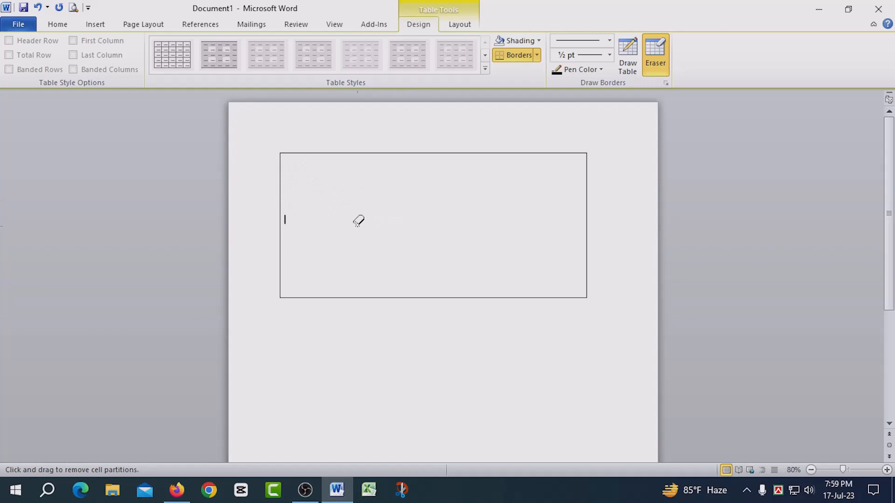
Draw new row and column lines inside the table with Draw Table, forming a grid of cells
{"action": "left_click", "coordinate": [631, 65]}
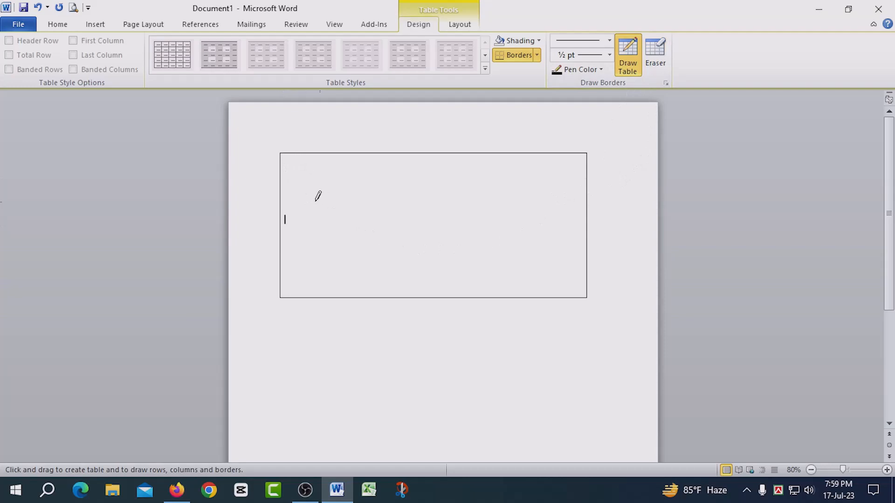
{"action": "key", "text": "ctrl+z"}
{"action": "left_click_drag", "start_coordinate": [281, 193], "coordinate": [391, 196]}
{"action": "left_click_drag", "start_coordinate": [534, 201], "coordinate": [548, 201]}
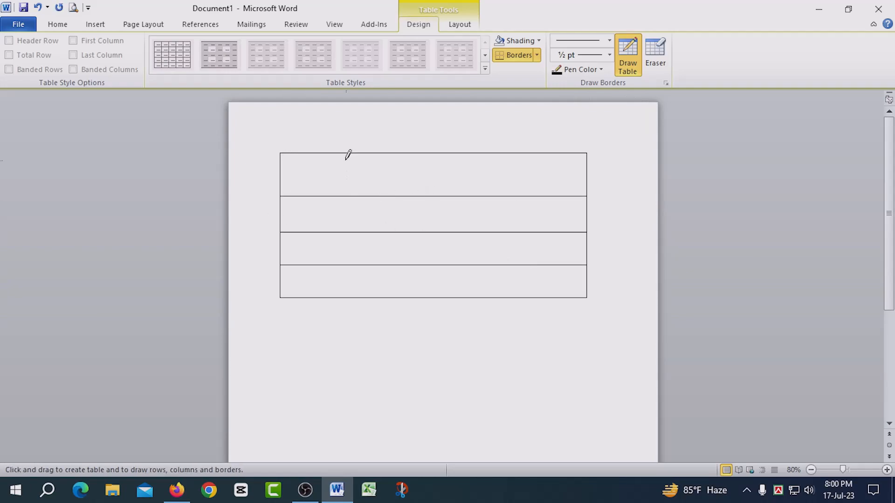
{"action": "left_click_drag", "start_coordinate": [348, 156], "coordinate": [354, 212]}
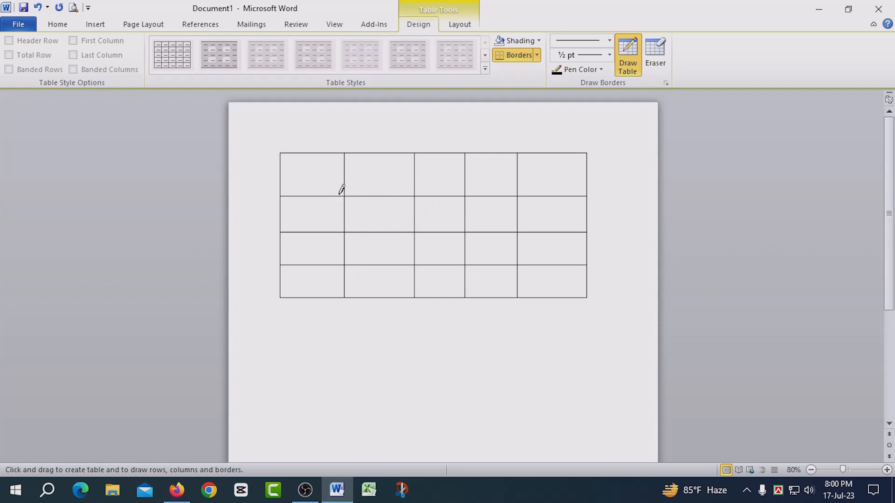
Erase all the inner borders by sweeping the Eraser across the table
{"action": "left_click", "coordinate": [655, 53]}
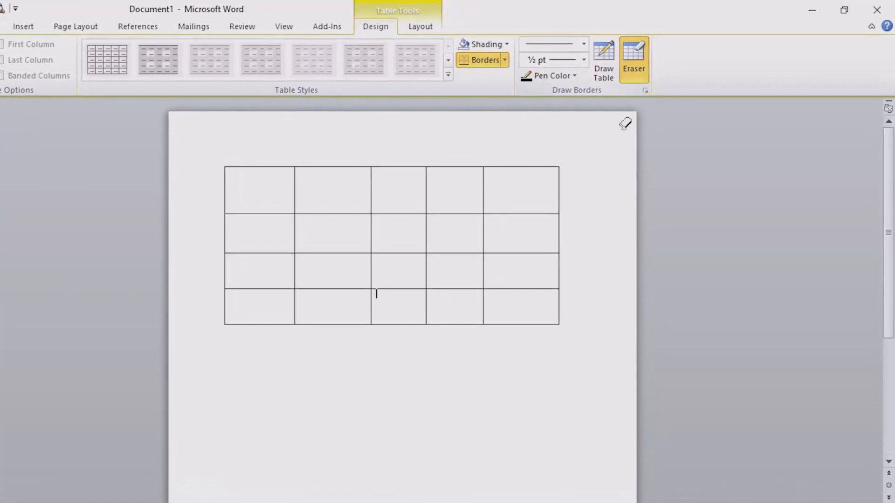
{"action": "left_click", "coordinate": [296, 193]}
{"action": "mouse_move", "coordinate": [296, 220]}
{"action": "left_mouse_down"}
{"action": "mouse_move", "coordinate": [314, 276]}
{"action": "mouse_move", "coordinate": [338, 306]}
{"action": "mouse_move", "coordinate": [521, 309]}
{"action": "left_mouse_up"}
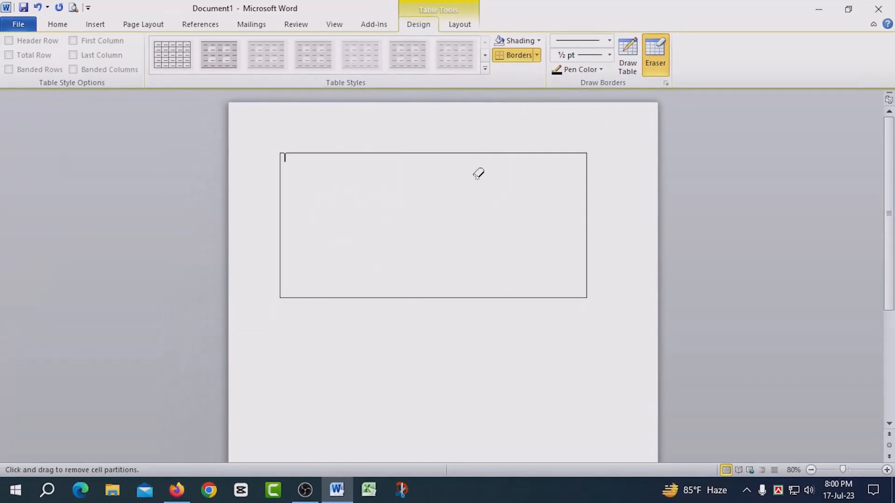
{"action": "left_click", "coordinate": [25, 27]}
{"action": "left_click", "coordinate": [34, 61]}
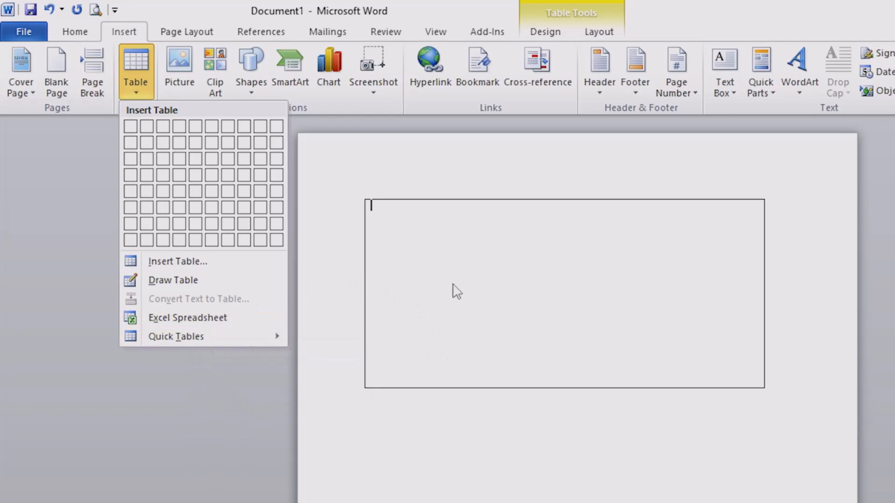
{"action": "left_click", "coordinate": [490, 271]}
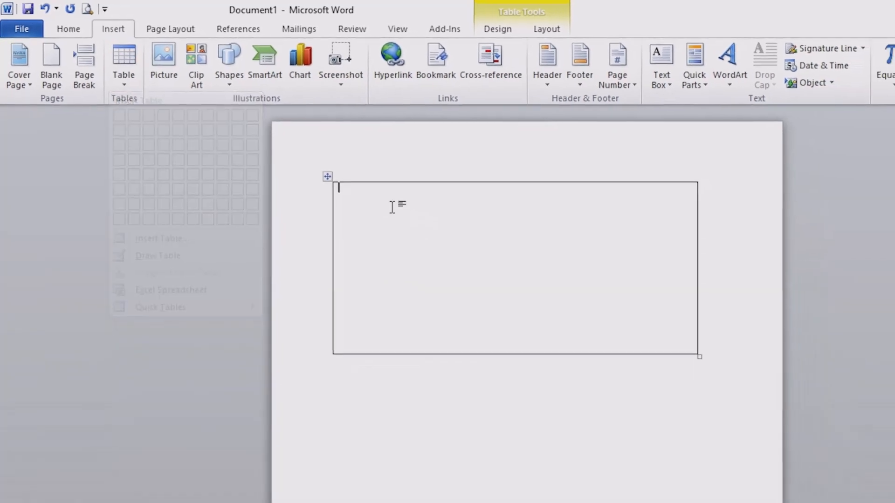
Insert an embedded Excel spreadsheet table and select a block of its cells
{"action": "left_click", "coordinate": [358, 196]}
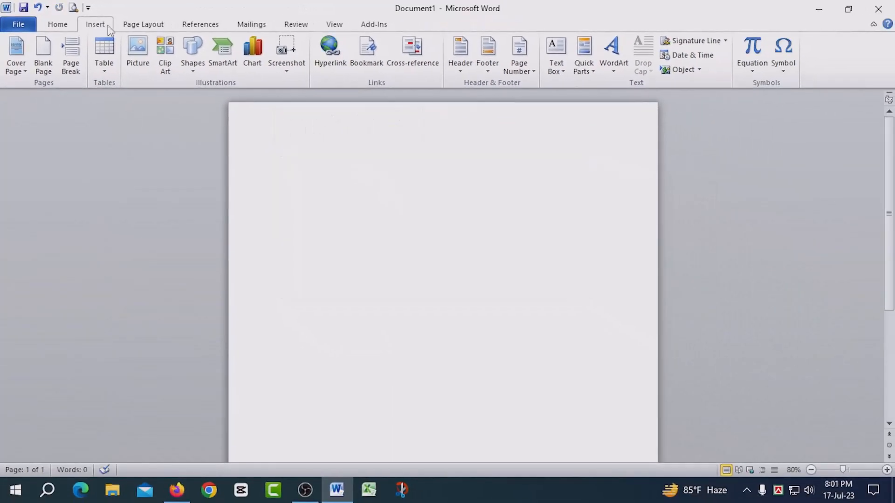
{"action": "left_click", "coordinate": [104, 56]}
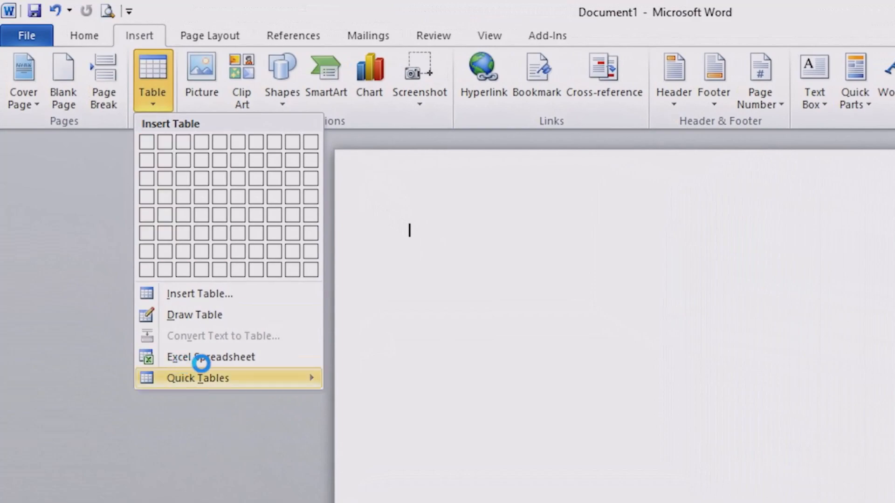
{"action": "mouse_move", "coordinate": [231, 364]}
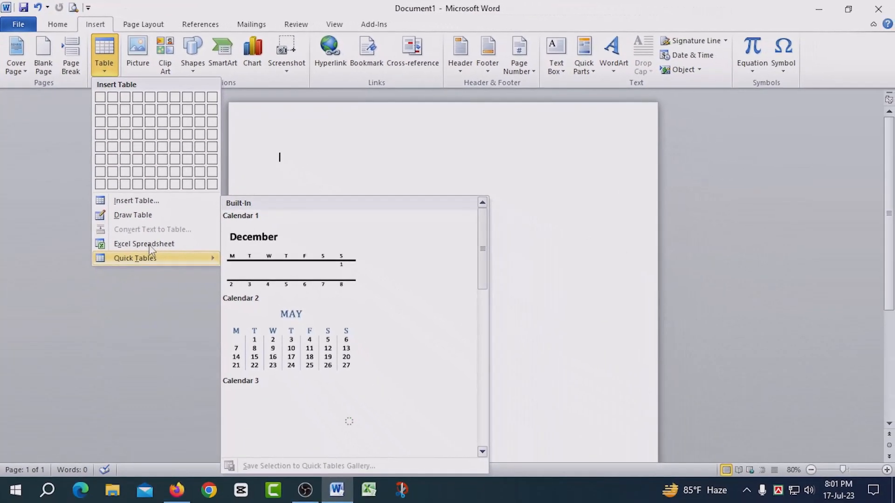
{"action": "left_click", "coordinate": [149, 244]}
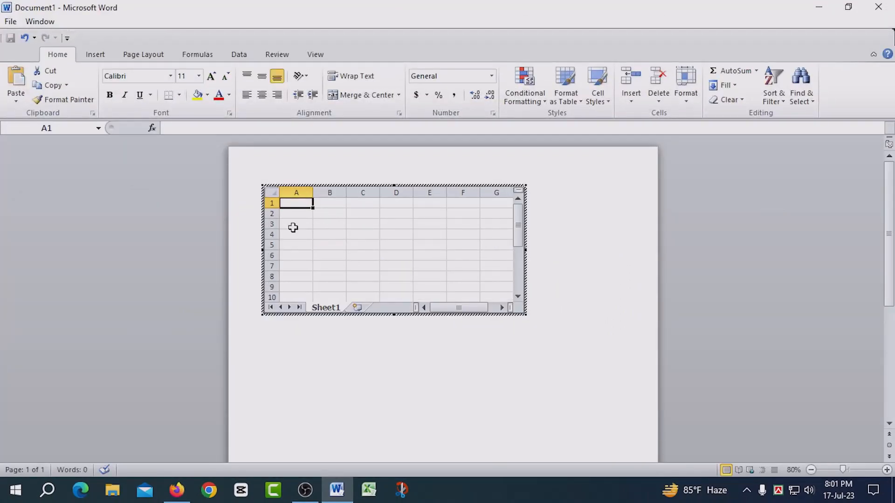
{"action": "left_click_drag", "start_coordinate": [295, 203], "coordinate": [475, 285]}
{"action": "left_click", "coordinate": [428, 222]}
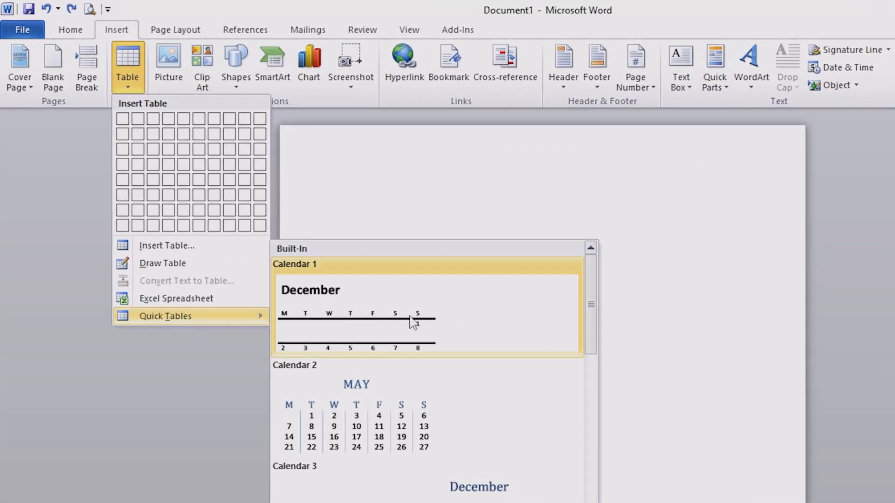
Insert the Calendar 2 quick table from the Quick Tables gallery
{"action": "left_click_drag", "start_coordinate": [598, 311], "coordinate": [585, 400]}
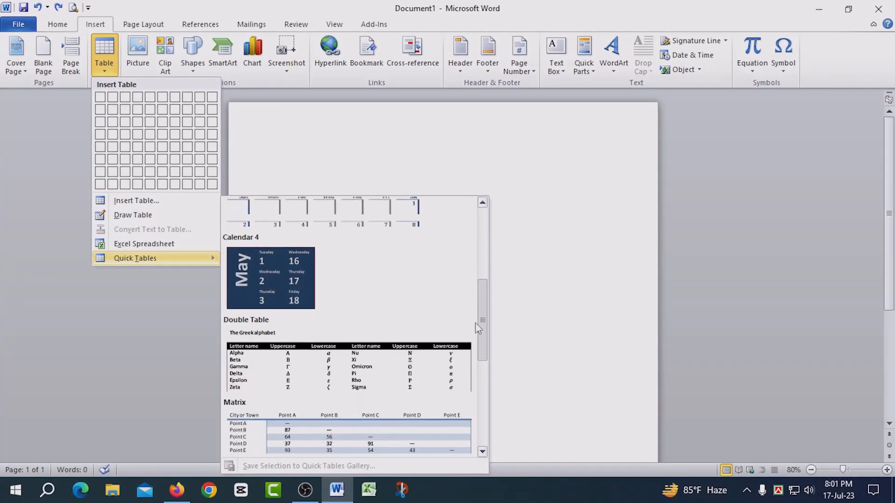
{"action": "left_click_drag", "start_coordinate": [477, 328], "coordinate": [483, 254]}
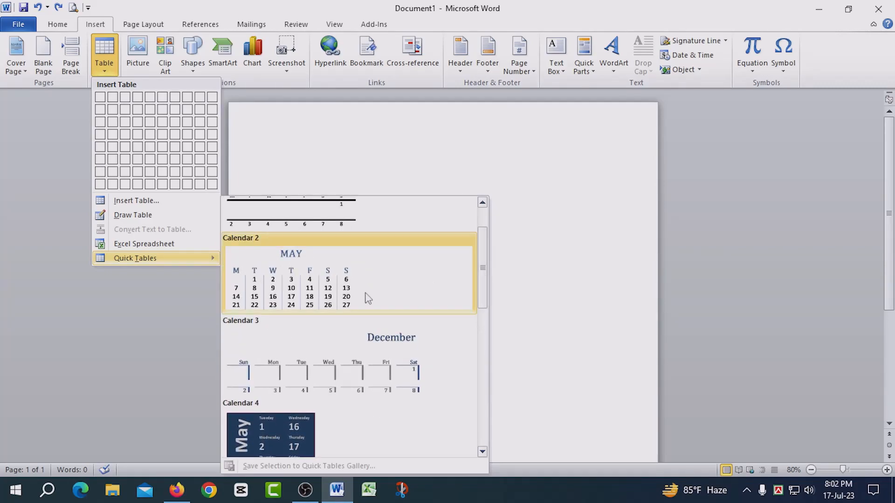
{"action": "left_click", "coordinate": [301, 290]}
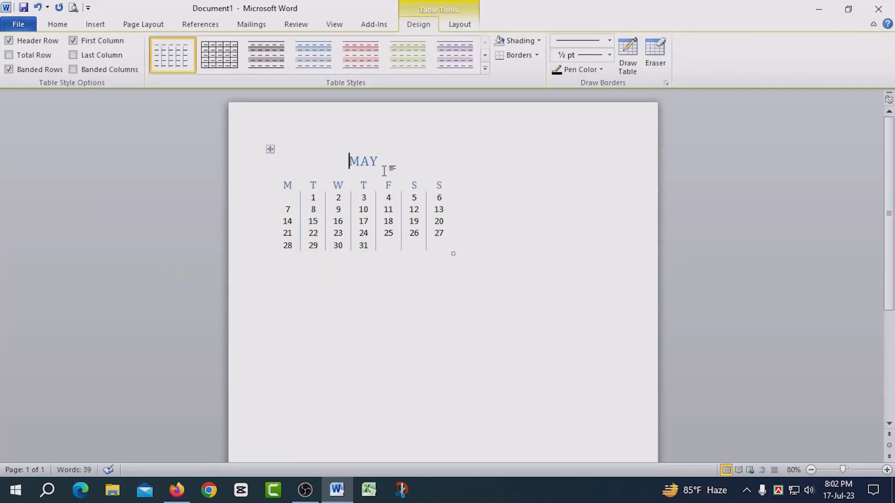
Apply a purple banded table style to the calendar table
{"action": "left_click", "coordinate": [333, 249]}
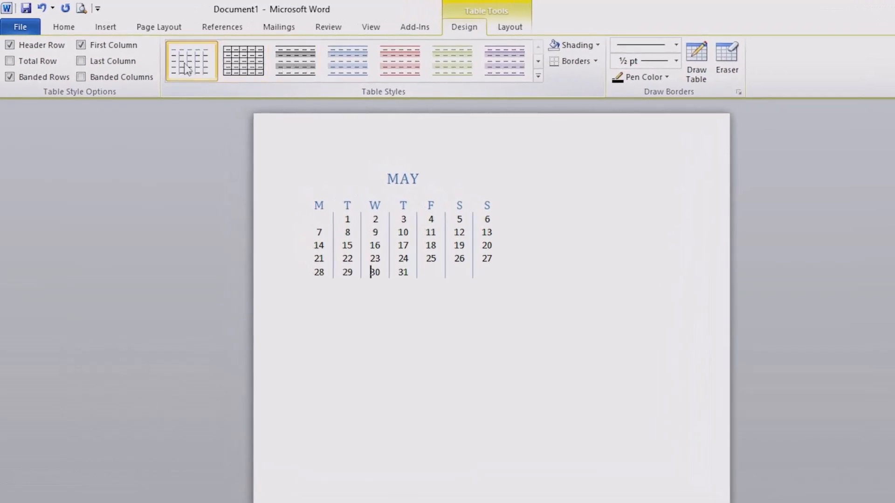
{"action": "left_click", "coordinate": [240, 68]}
{"action": "left_click", "coordinate": [302, 70]}
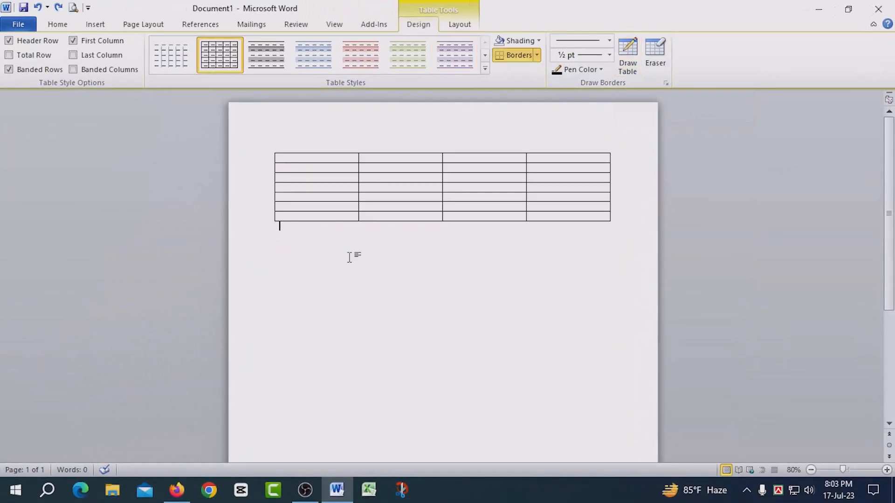
Select the third column of the blank four-column table and delete it
{"action": "left_click", "coordinate": [350, 257]}
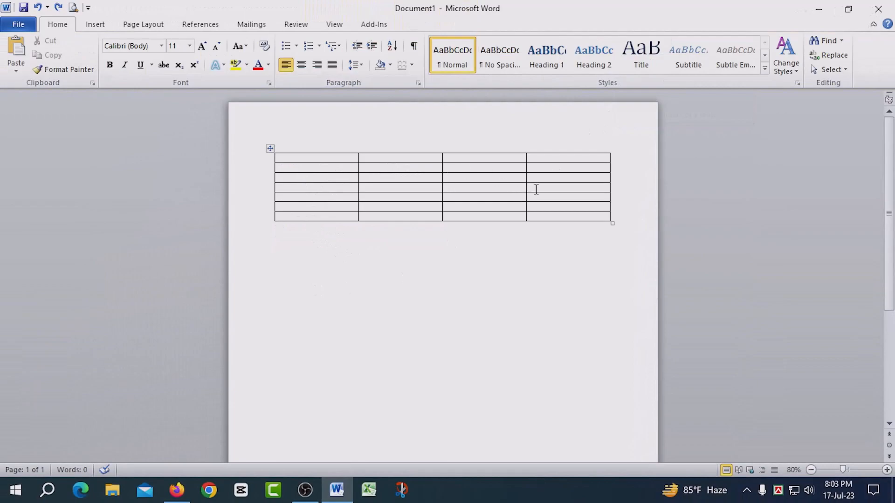
{"action": "left_click", "coordinate": [567, 140]}
{"action": "left_click", "coordinate": [490, 244]}
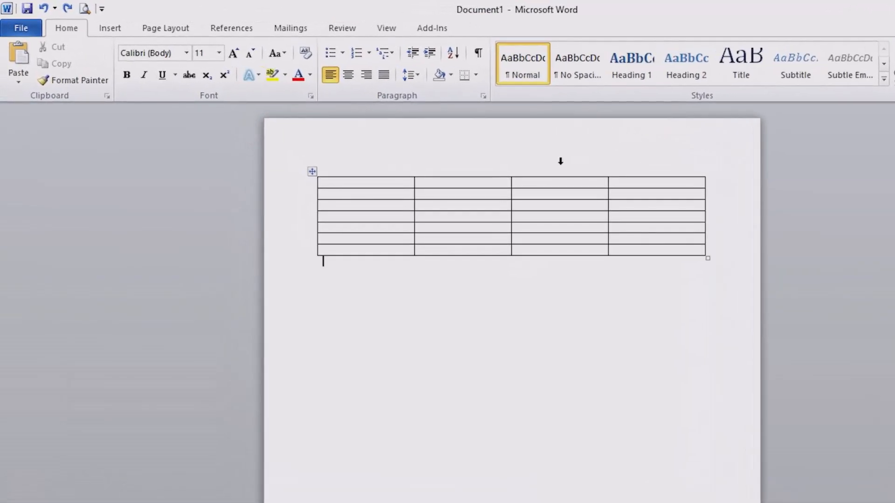
{"action": "left_click", "coordinate": [561, 161]}
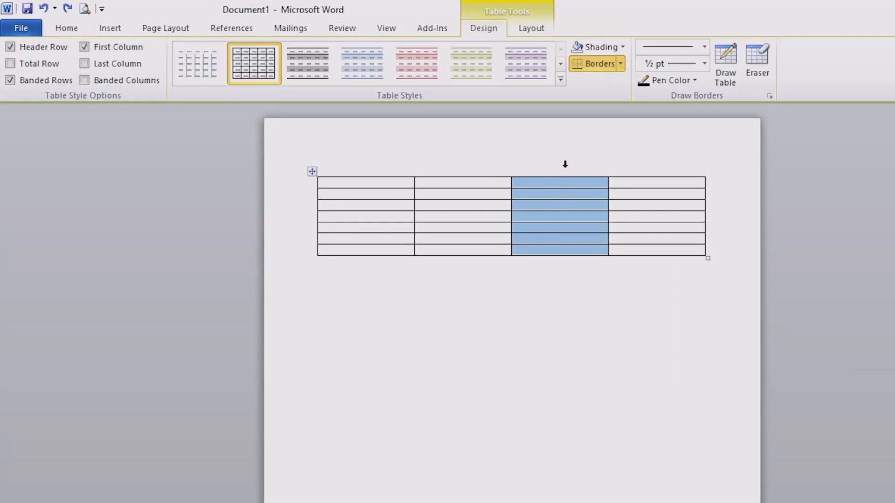
{"action": "key", "text": "BackSpace"}
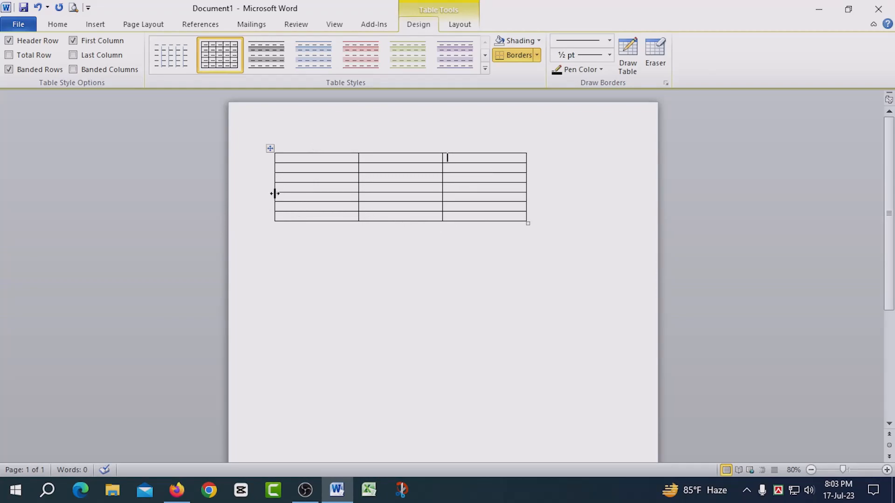
Delete the fourth row, then the lower four rows, leaving a two-row table
{"action": "left_click", "coordinate": [264, 190]}
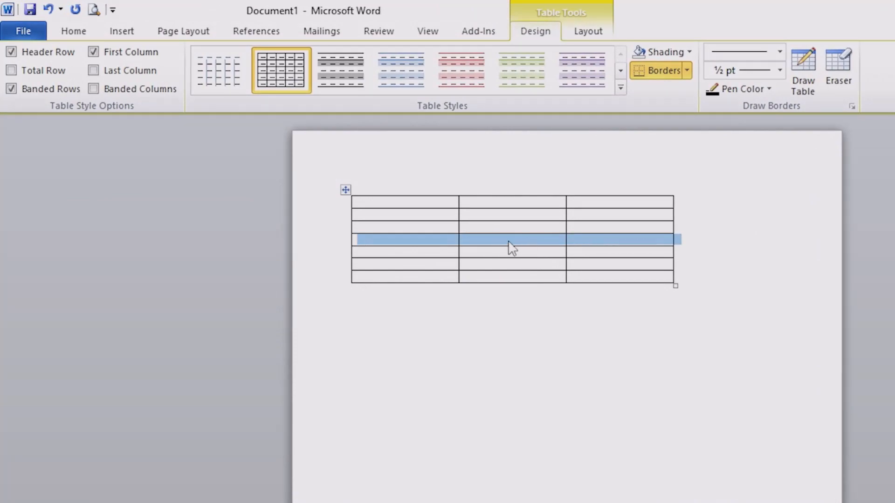
{"action": "key", "text": "BackSpace"}
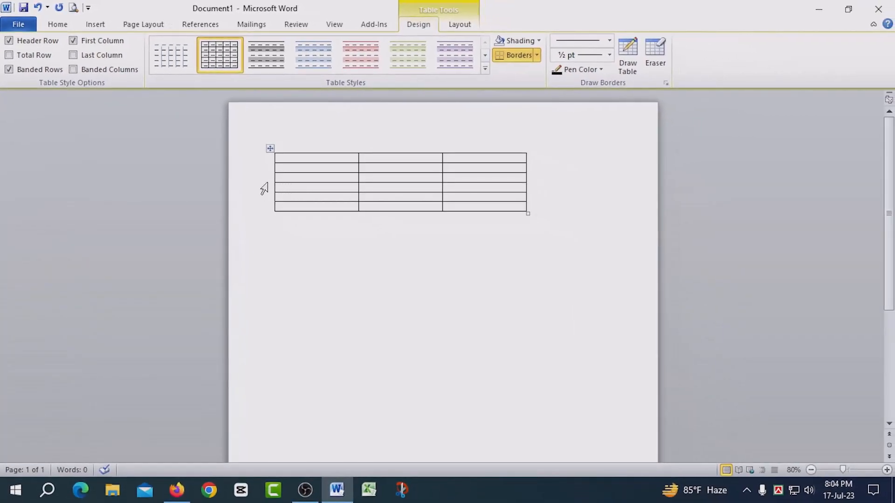
{"action": "left_click", "coordinate": [268, 178]}
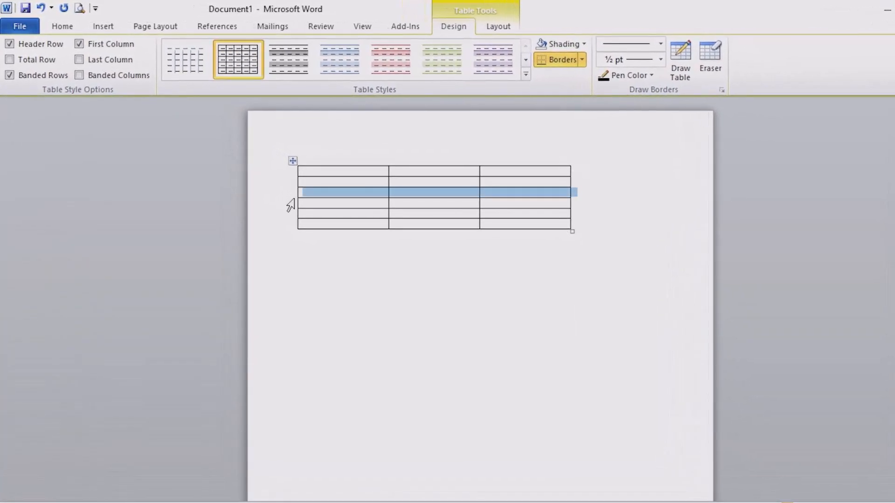
{"action": "left_click_drag", "start_coordinate": [292, 204], "coordinate": [293, 225]}
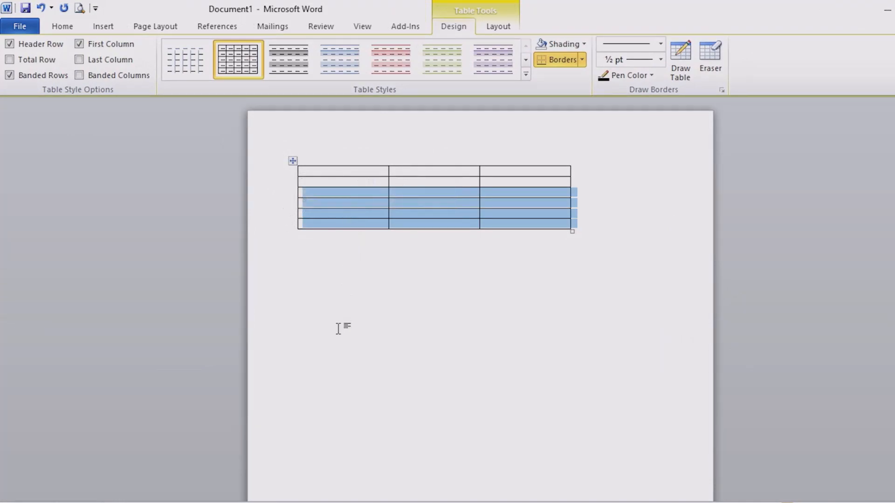
{"action": "key", "text": "BackSpace"}
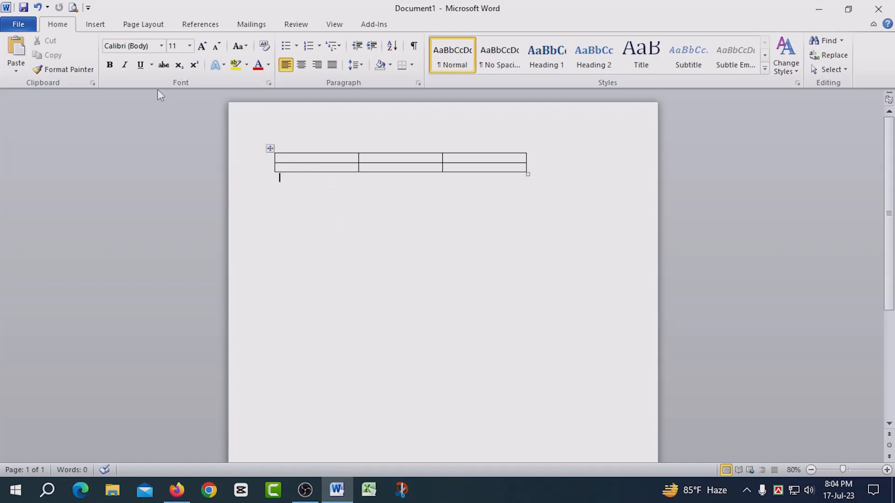
Draw a large cell attached below the table with Draw Table
{"action": "left_click", "coordinate": [95, 24]}
{"action": "left_click", "coordinate": [104, 56]}
{"action": "left_click", "coordinate": [149, 216]}
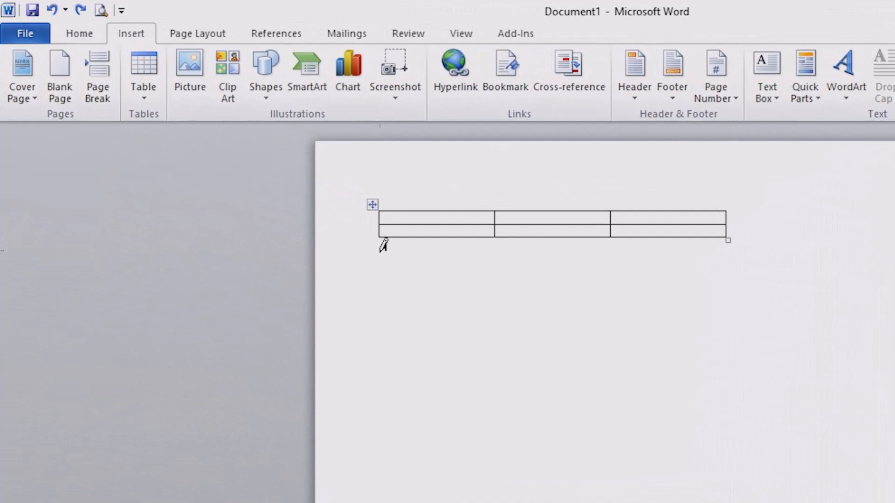
{"action": "mouse_move", "coordinate": [379, 241]}
{"action": "left_mouse_down"}
{"action": "mouse_move", "coordinate": [415, 272]}
{"action": "mouse_move", "coordinate": [734, 324]}
{"action": "left_mouse_up"}
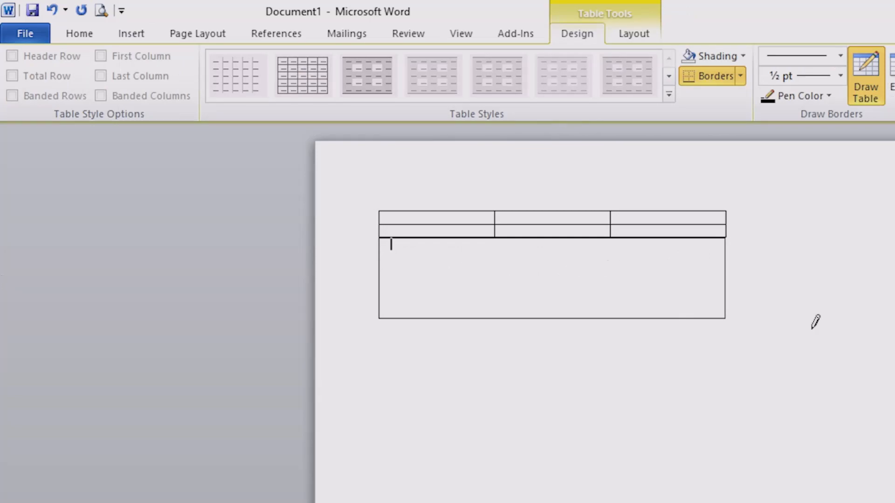
Draw a horizontal line and a vertical line inside the new large cell
{"action": "left_click", "coordinate": [876, 104]}
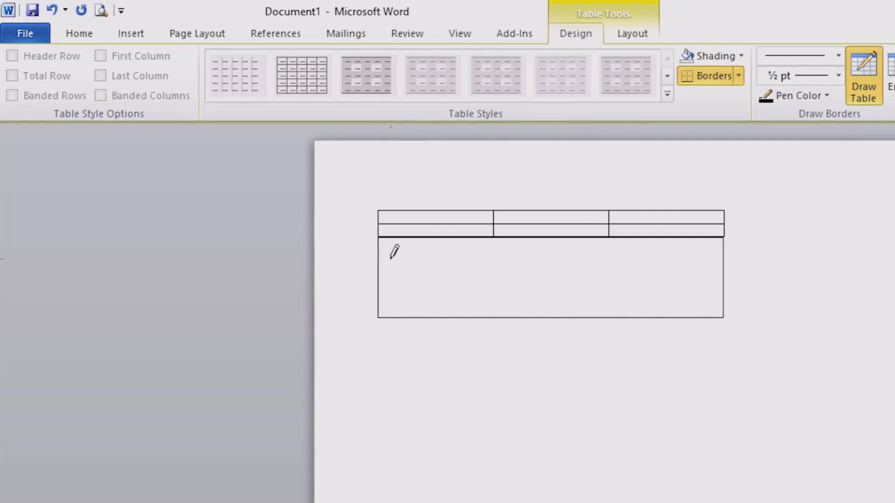
{"action": "left_click_drag", "start_coordinate": [388, 260], "coordinate": [644, 262]}
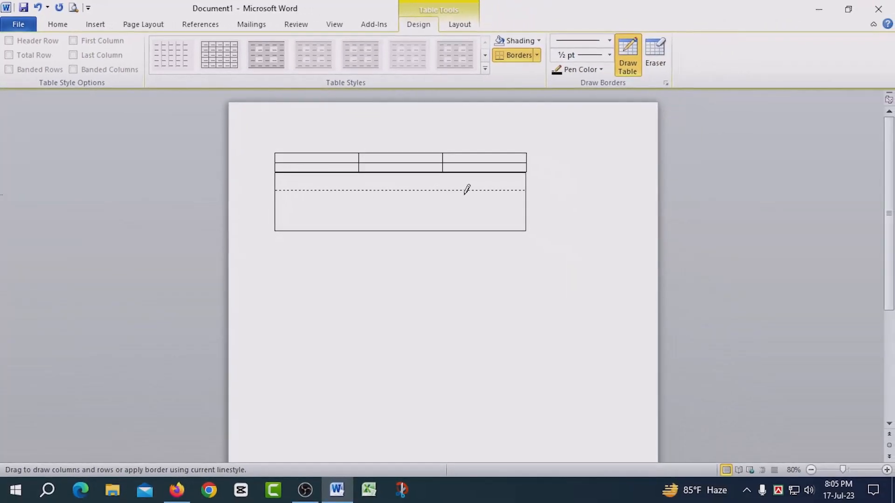
{"action": "left_click_drag", "start_coordinate": [467, 189], "coordinate": [489, 190]}
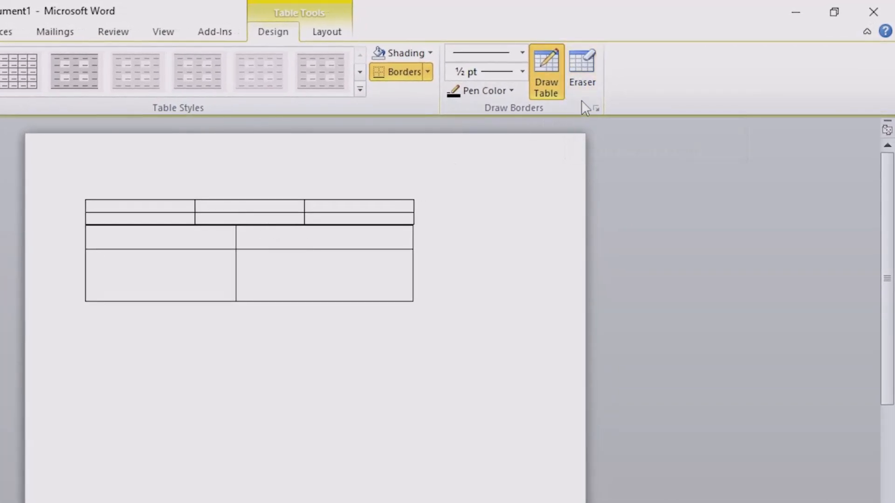
Erase the inner borders of the top two rows with the Eraser, merging them into one cell
{"action": "left_click", "coordinate": [591, 84]}
{"action": "left_click_drag", "start_coordinate": [181, 212], "coordinate": [320, 214]}
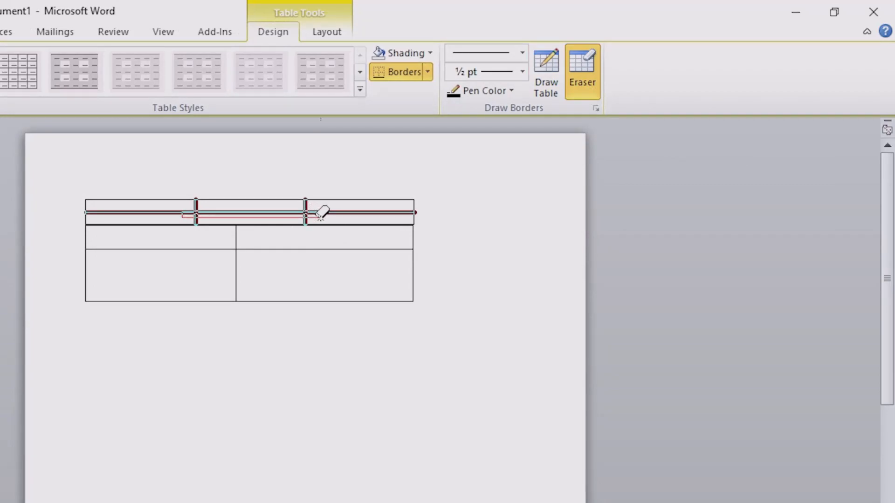
{"action": "left_click_drag", "start_coordinate": [320, 213], "coordinate": [323, 212]}
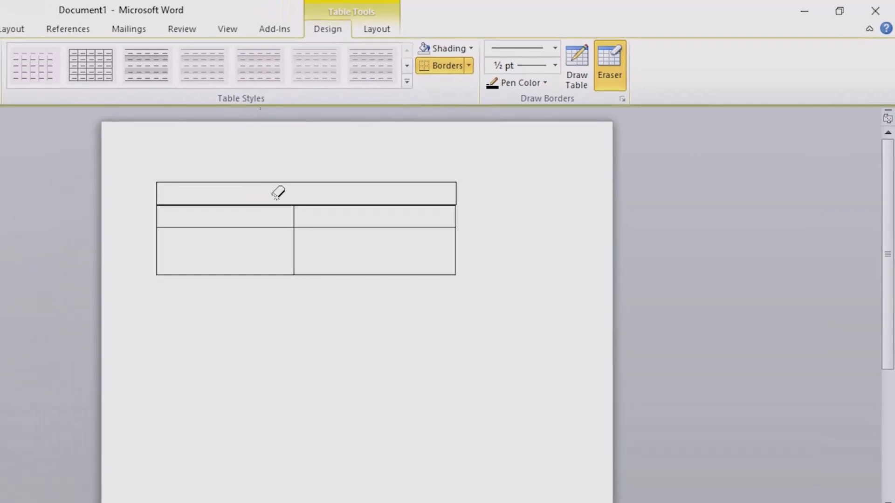
{"action": "key", "text": "Escape"}
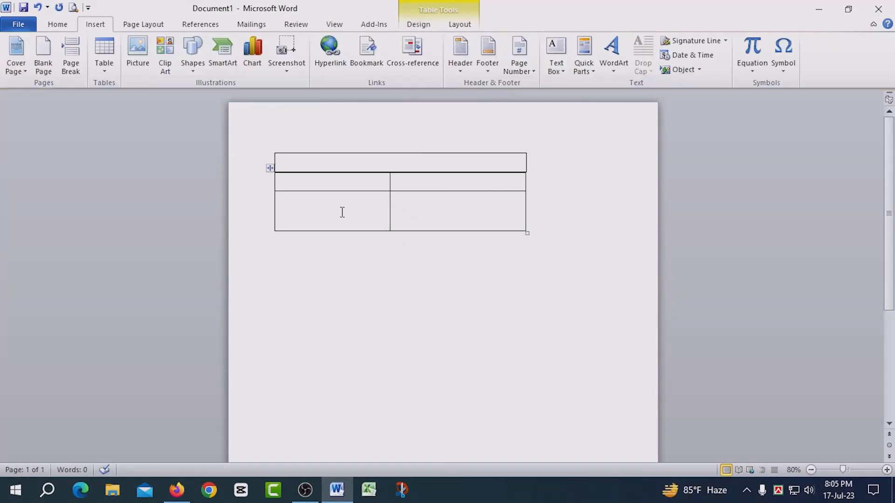
Select the whole table and delete it
{"action": "left_click", "coordinate": [268, 150]}
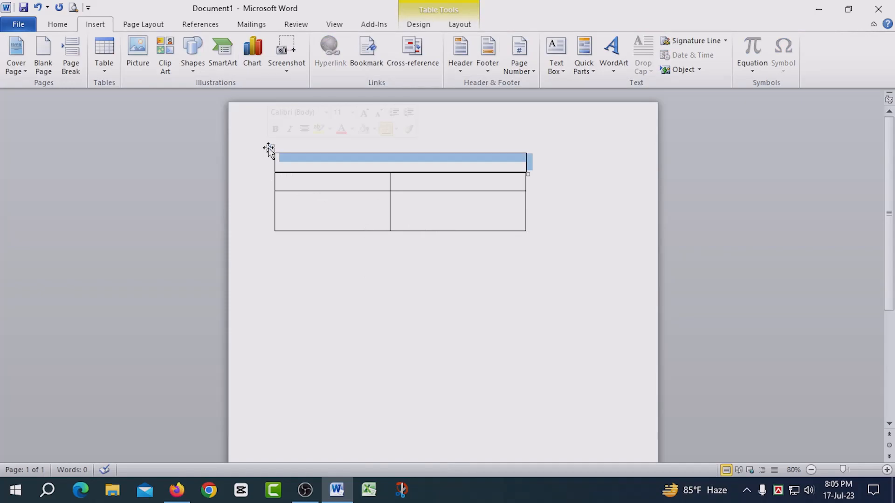
{"action": "right_click", "coordinate": [269, 148]}
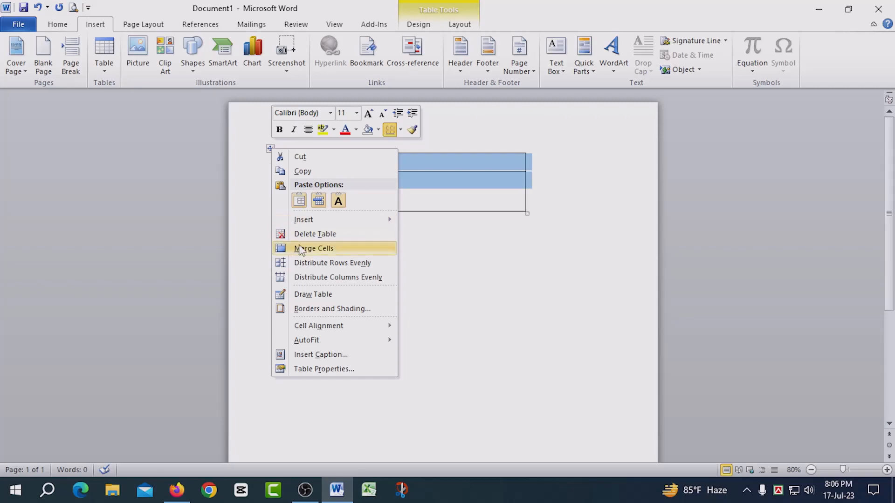
{"action": "left_click", "coordinate": [313, 234]}
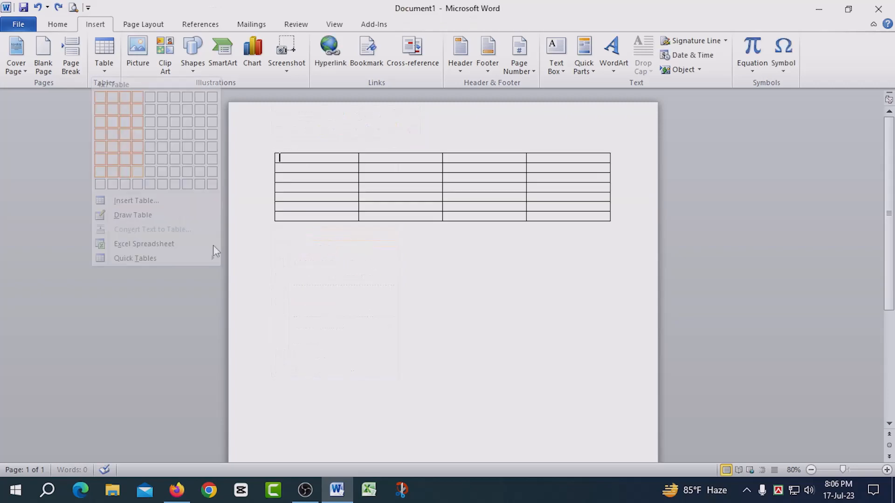
Select the last row of the new four-column table and insert a row above it
{"action": "left_click", "coordinate": [137, 170]}
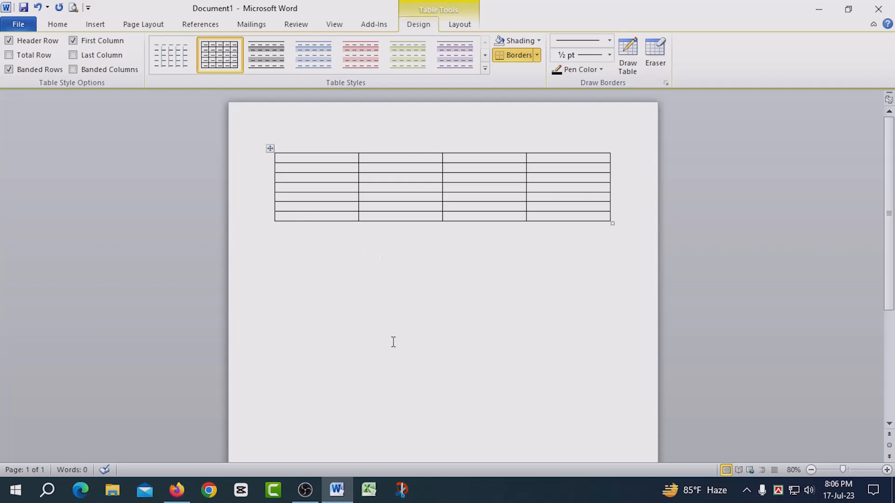
{"action": "left_click", "coordinate": [269, 220]}
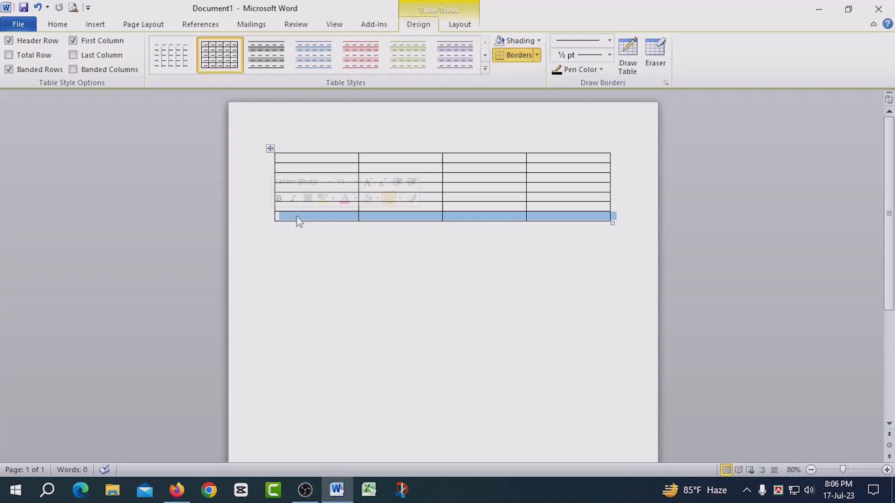
{"action": "right_click", "coordinate": [298, 219]}
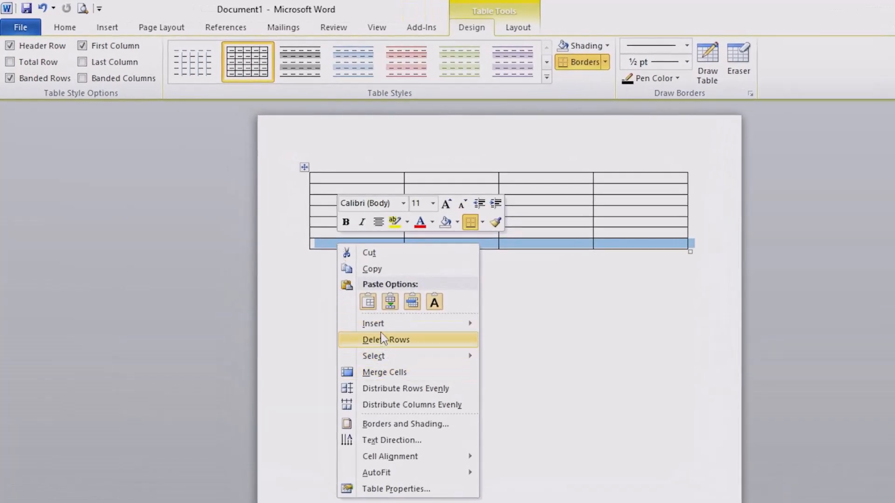
{"action": "mouse_move", "coordinate": [382, 326]}
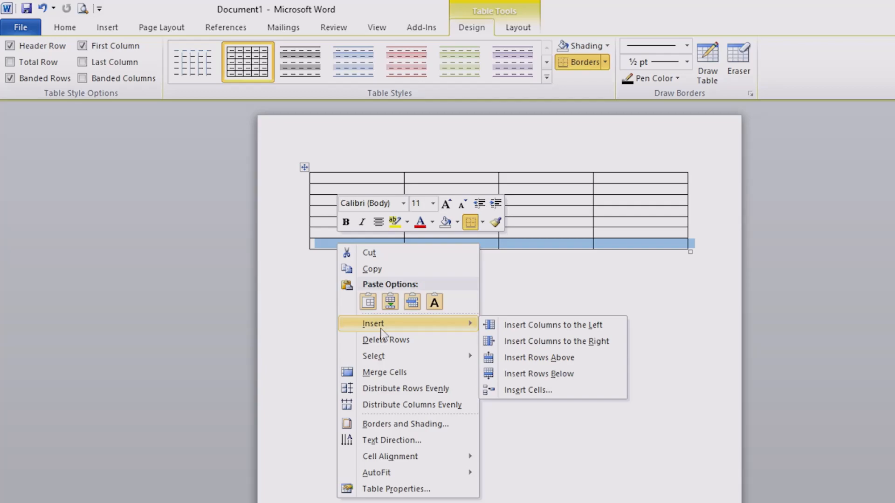
{"action": "left_click", "coordinate": [559, 359]}
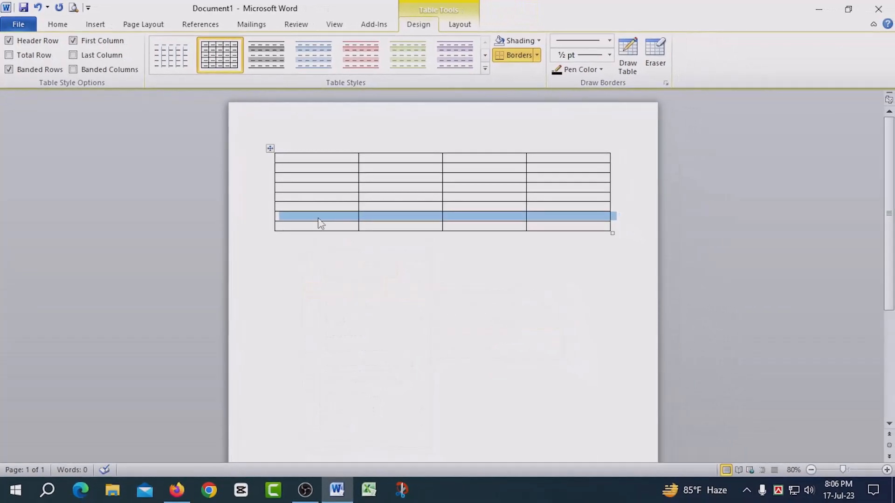
Insert another row below the selected row
{"action": "right_click", "coordinate": [320, 223]}
{"action": "mouse_move", "coordinate": [347, 287]}
{"action": "left_click", "coordinate": [510, 317]}
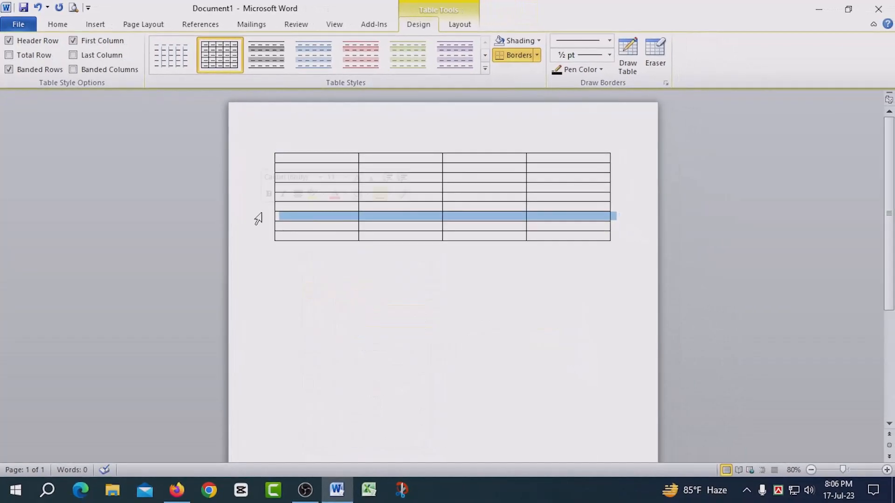
Select four rows and insert four new rows above them
{"action": "left_click", "coordinate": [266, 208]}
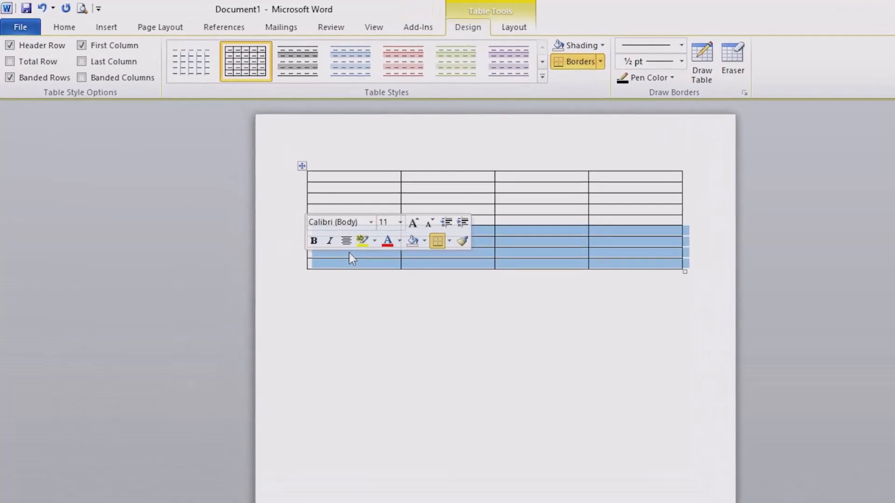
{"action": "right_click", "coordinate": [349, 253]}
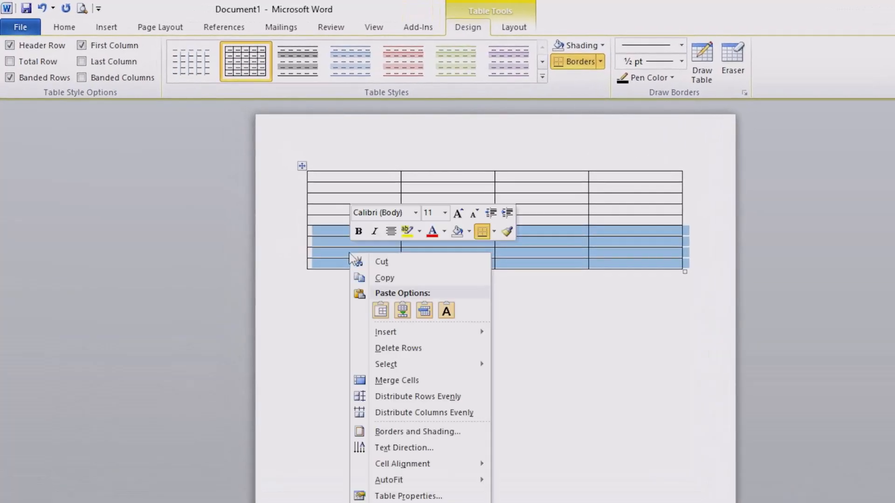
{"action": "mouse_move", "coordinate": [387, 333]}
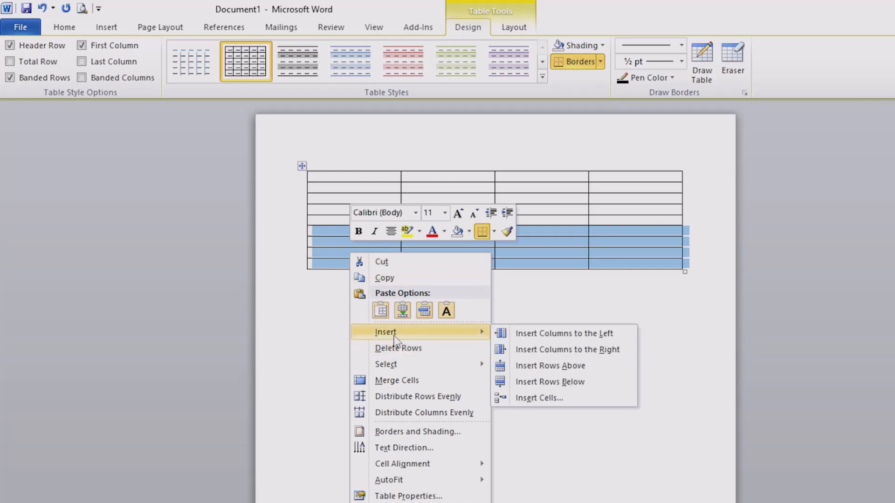
{"action": "left_click", "coordinate": [565, 367]}
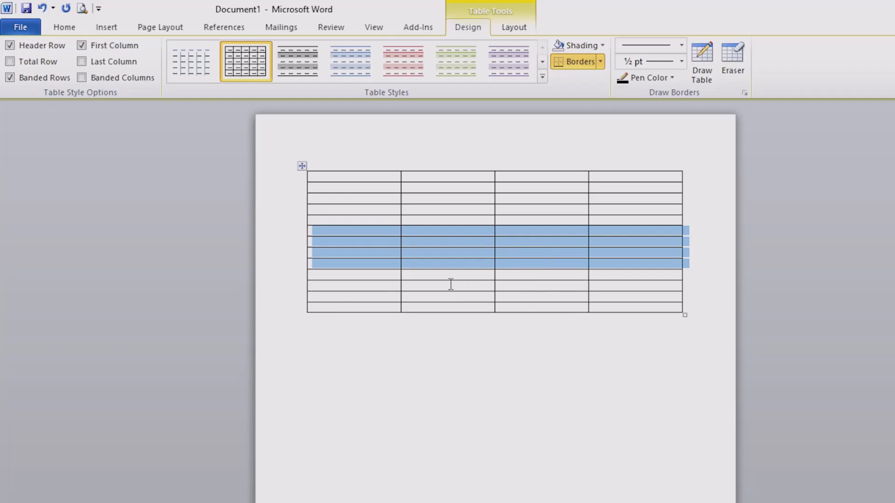
Select the second column and insert a new column to its left
{"action": "left_click", "coordinate": [452, 152]}
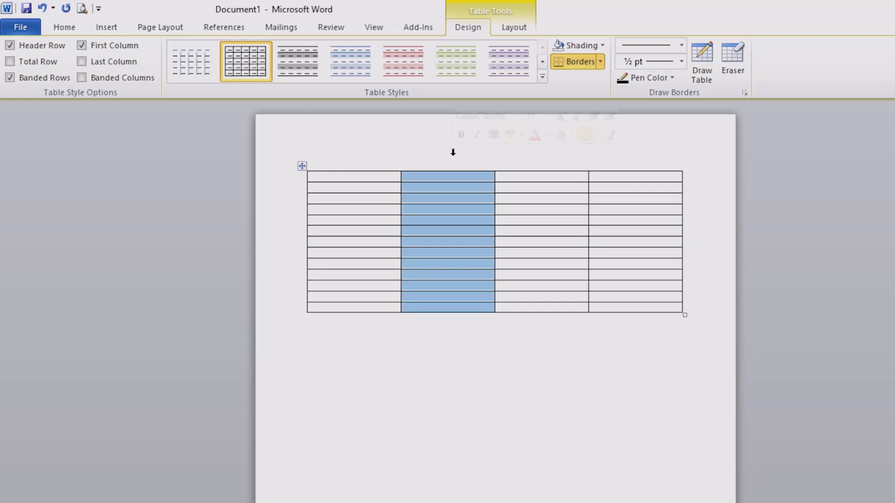
{"action": "right_click", "coordinate": [450, 202]}
{"action": "mouse_move", "coordinate": [503, 285]}
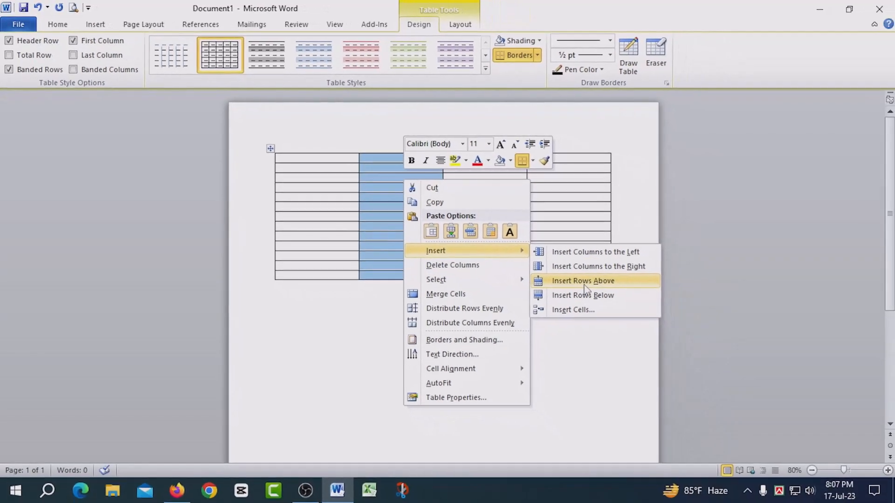
{"action": "left_click", "coordinate": [602, 252]}
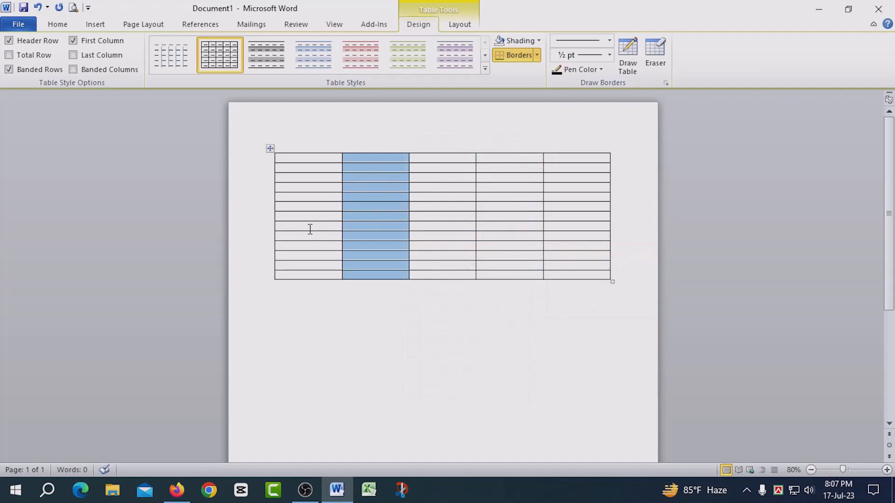
Select the table's last column and delete it
{"action": "left_click", "coordinate": [576, 146]}
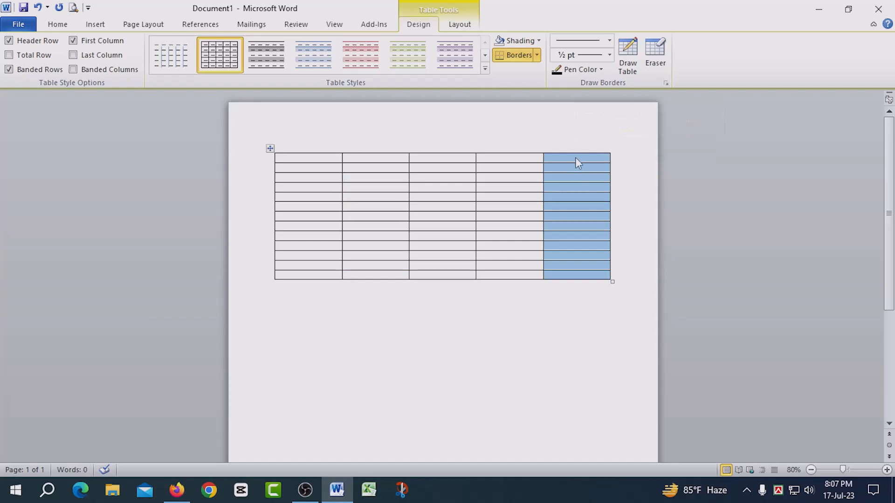
{"action": "key", "text": "BackSpace"}
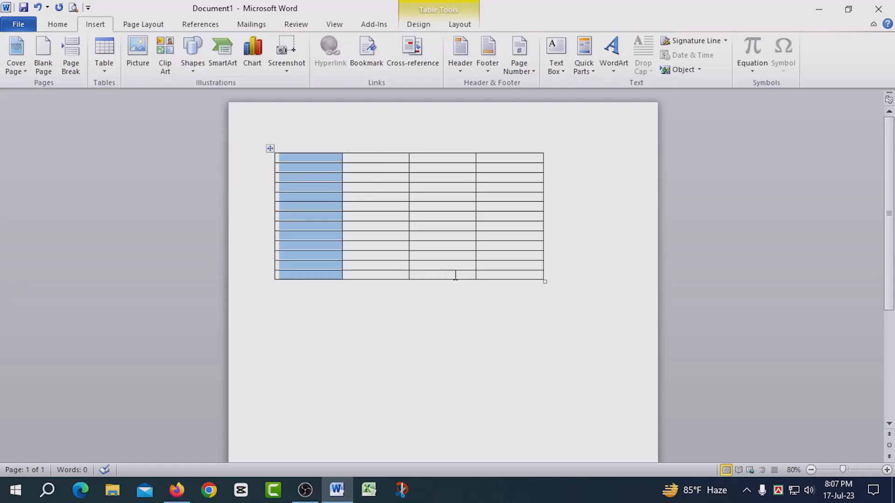
{"action": "left_click", "coordinate": [441, 321]}
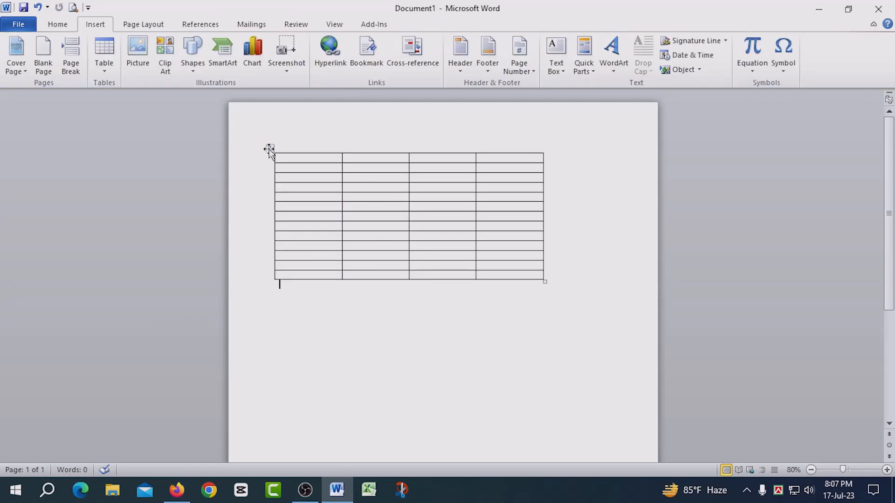
Move the whole table with its move handle, placing it further right and somewhat lower on the page
{"action": "left_click_drag", "start_coordinate": [269, 148], "coordinate": [301, 190]}
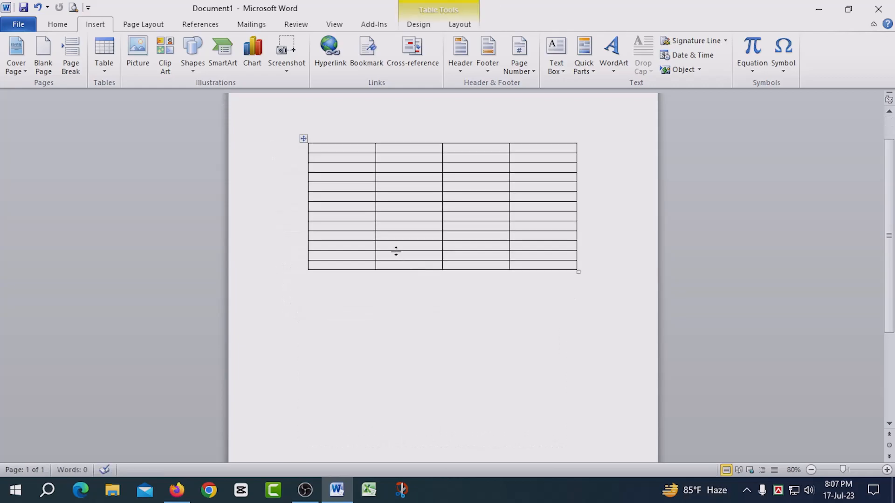
{"action": "left_click", "coordinate": [304, 148]}
{"action": "left_click_drag", "start_coordinate": [303, 149], "coordinate": [306, 270]}
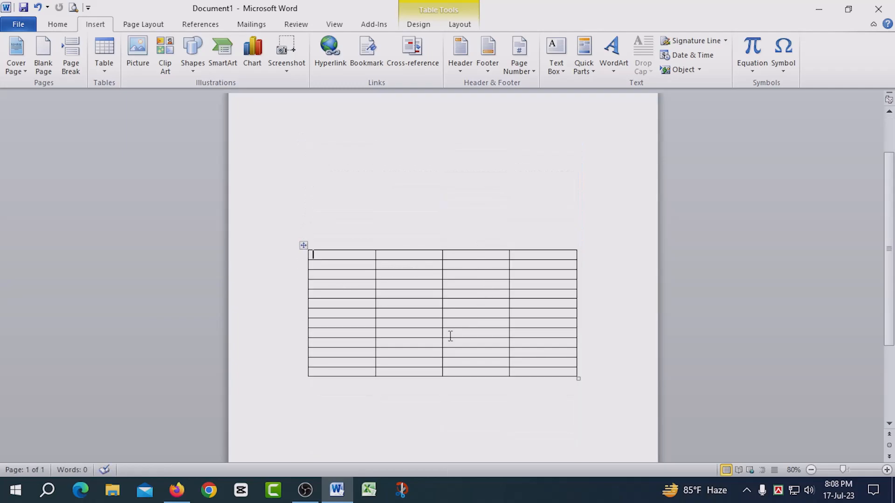
{"action": "scroll", "coordinate": [405, 341], "scroll_direction": "up", "scroll_amount": 3}
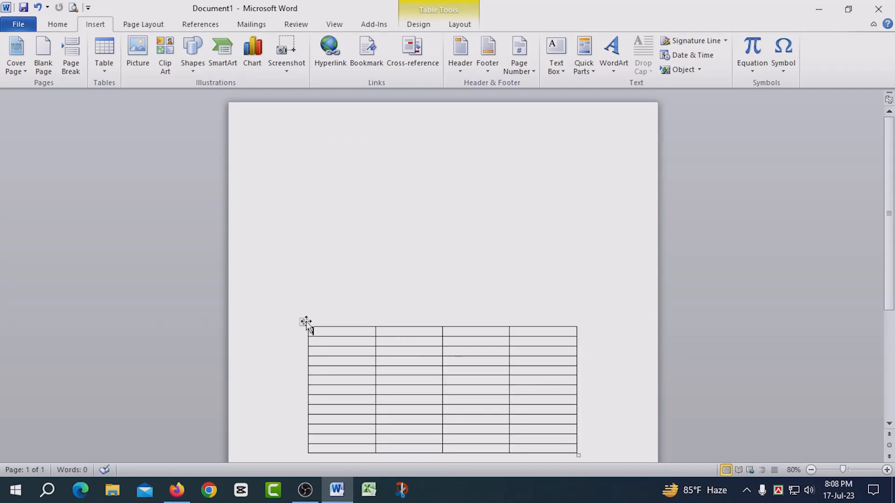
{"action": "left_click_drag", "start_coordinate": [304, 322], "coordinate": [295, 222]}
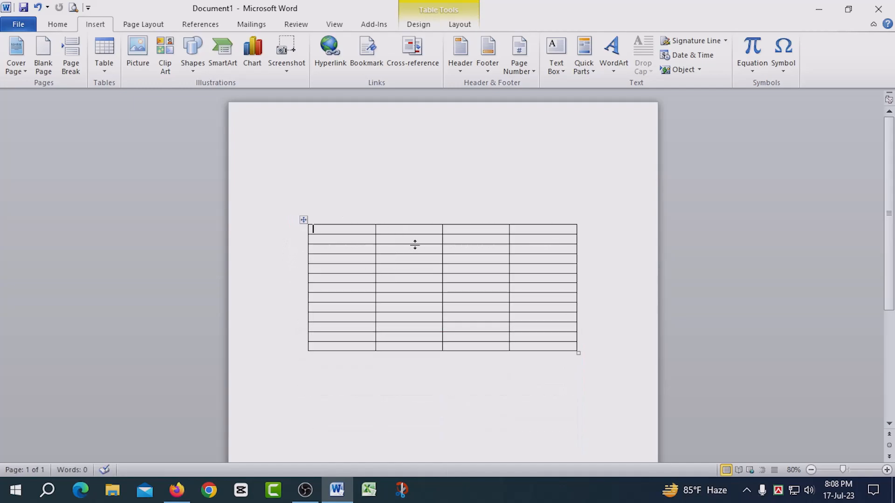